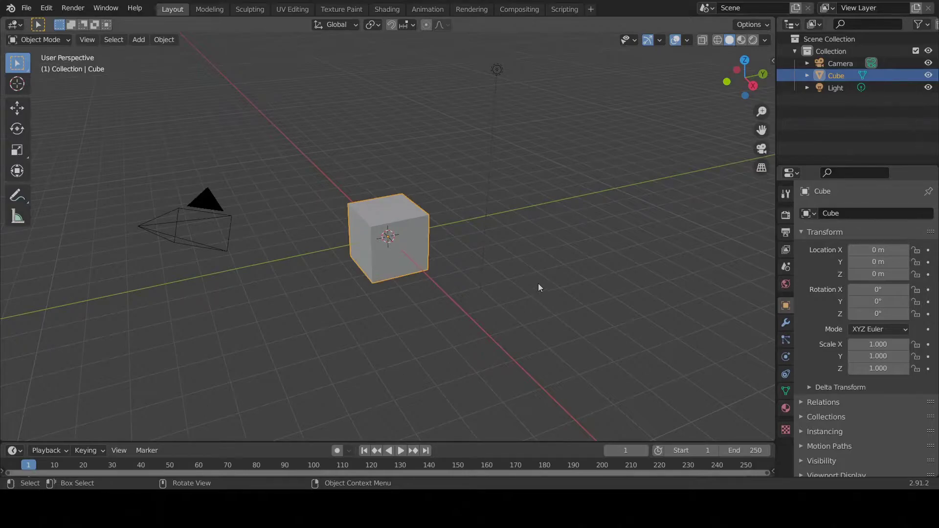
# Enable Emulate Numpad and Emulate 3 Button Mouse in the input preferences and save the preferences.
pyautogui.click(46, 9)
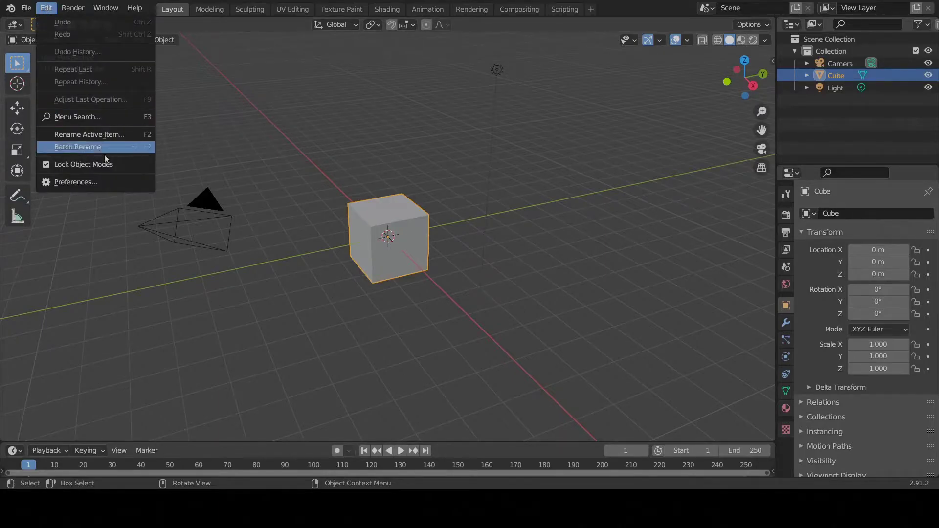
pyautogui.click(111, 184)
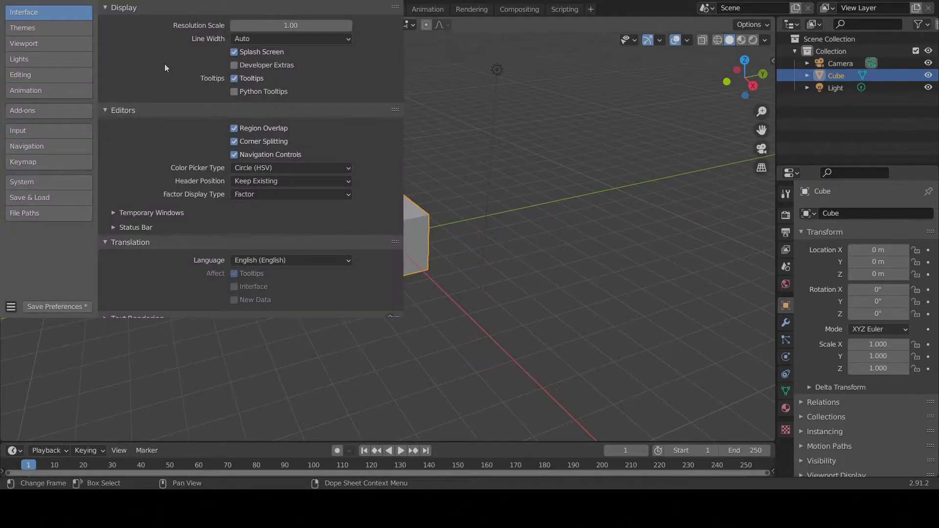
pyautogui.click(67, 129)
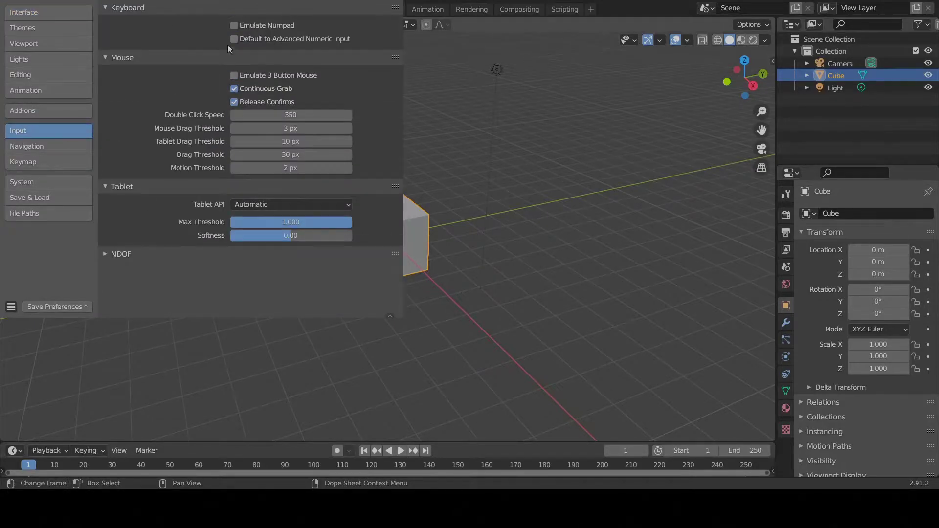
pyautogui.click(250, 25)
pyautogui.click(262, 75)
pyautogui.click(74, 307)
pyautogui.click(390, 1)
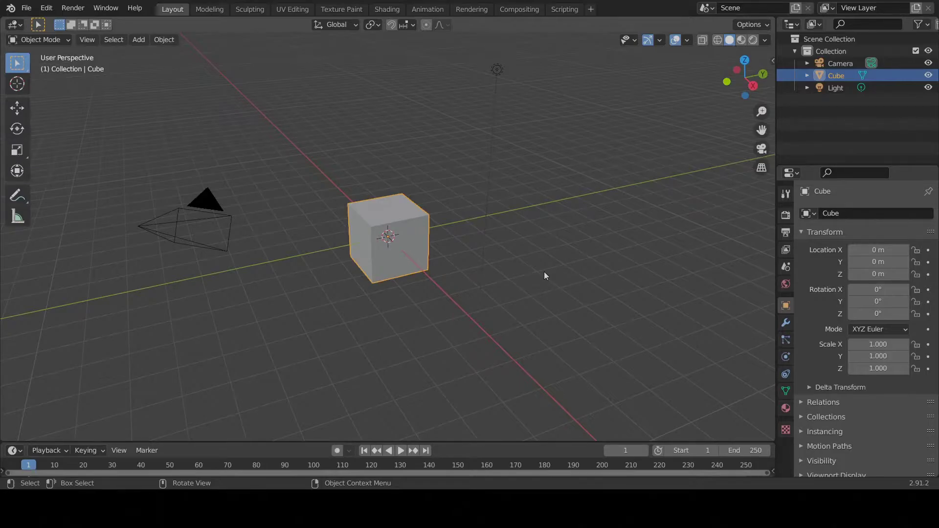
# Examine the default scene around the cube by zooming, orbiting and panning the 3D view.
pyautogui.scroll(3, 545, 275)
pyautogui.scroll(-6, 545, 276)
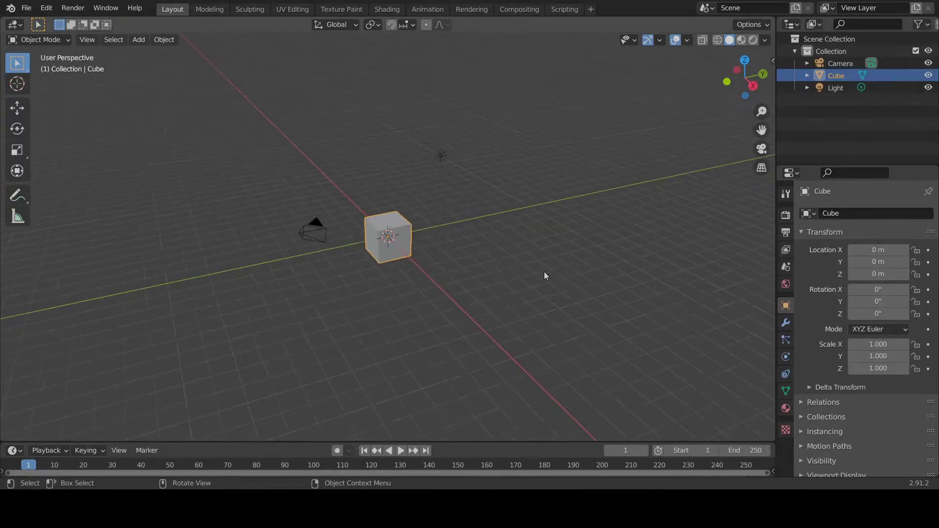
pyautogui.scroll(2, 545, 275)
pyautogui.scroll(-1, 546, 275)
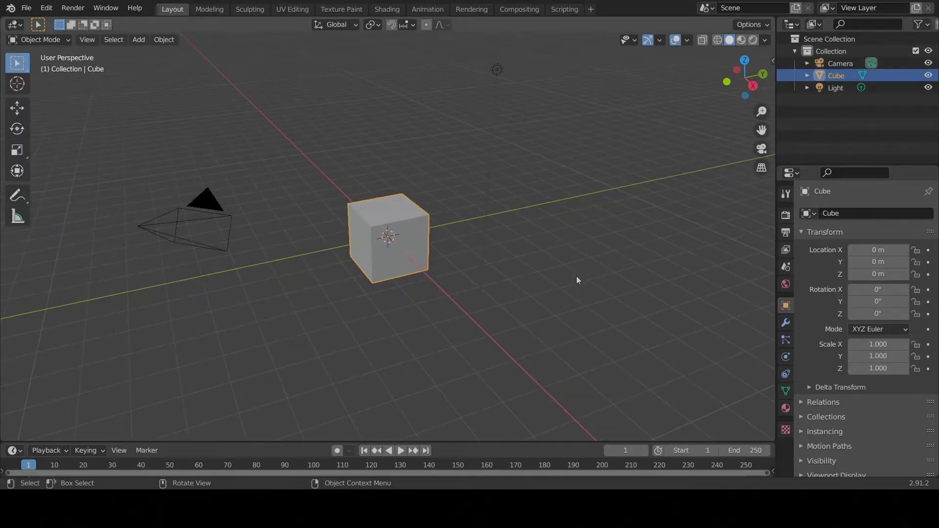
pyautogui.press('alt')
pyautogui.moveTo(553, 282)
pyautogui.keyDown('alt'); pyautogui.mouseDown()
pyautogui.moveTo(592, 283)
pyautogui.moveTo(547, 260)
pyautogui.moveTo(478, 292)
pyautogui.moveTo(530, 310)
pyautogui.moveTo(600, 302)
pyautogui.moveTo(580, 313)
pyautogui.moveTo(514, 287)
pyautogui.moveTo(552, 287)
pyautogui.mouseUp(); pyautogui.keyUp('alt')
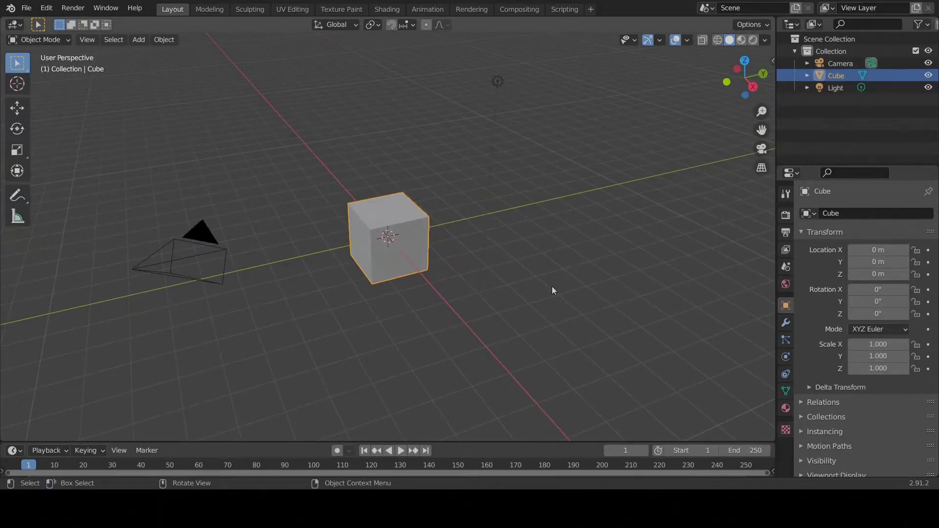
pyautogui.hotkey('shift', 'alt')
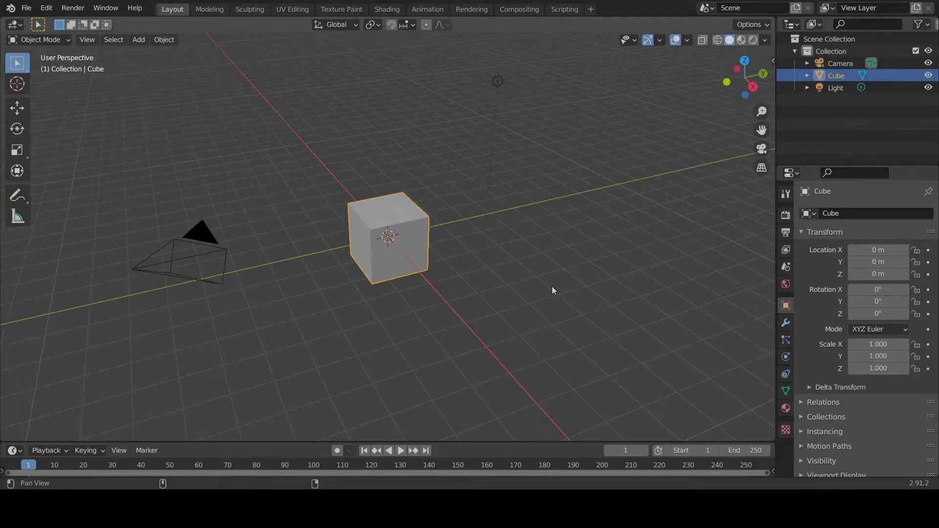
pyautogui.keyDown('alt'); pyautogui.keyDown('shift'); pyautogui.moveTo(552, 286); pyautogui.dragTo(498, 299); pyautogui.keyUp('shift'); pyautogui.keyUp('alt')
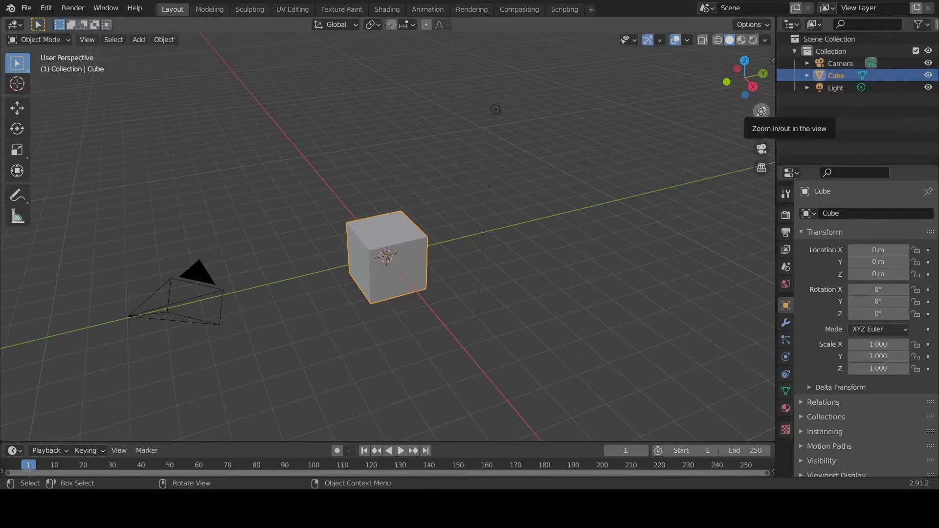
pyautogui.moveTo(762, 112)
pyautogui.mouseDown()
pyautogui.moveTo(762, 93)
pyautogui.moveTo(763, 149)
pyautogui.moveTo(765, 127)
pyautogui.mouseUp()
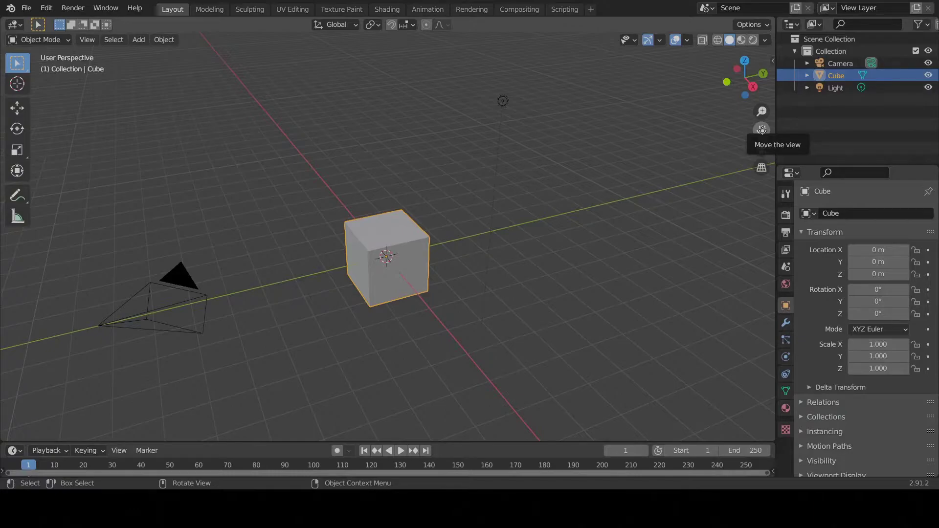
pyautogui.moveTo(763, 129); pyautogui.dragTo(753, 174)
pyautogui.moveTo(488, 169); pyautogui.dragTo(762, 129)
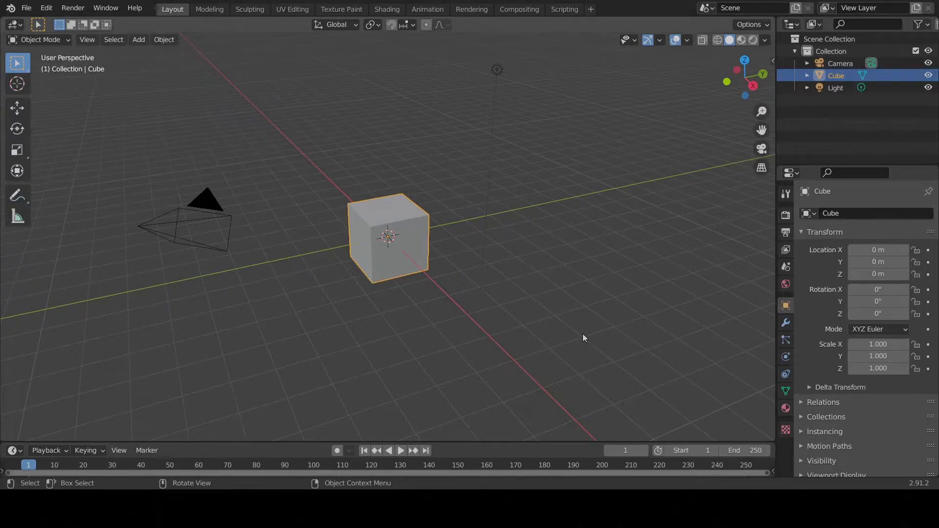
pyautogui.click(47, 8)
# Delete all the default objects from the scene: the camera, the cube and the light.
pyautogui.moveTo(572, 269); pyautogui.dragTo(658, 281, button='middle')
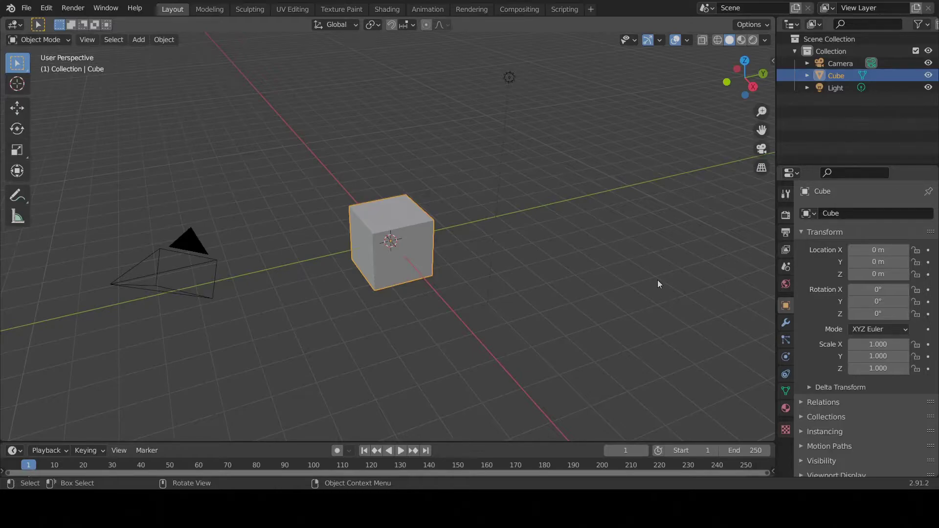
pyautogui.press('a')
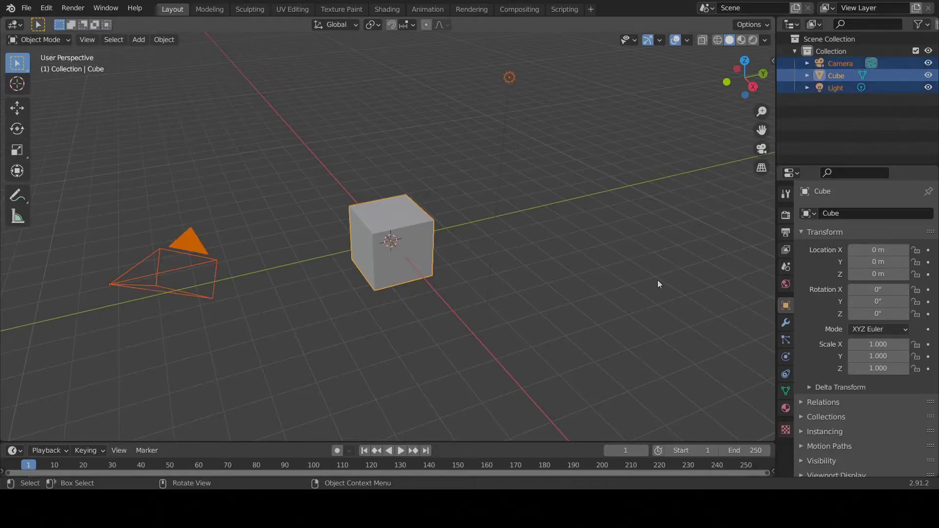
pyautogui.press('x')
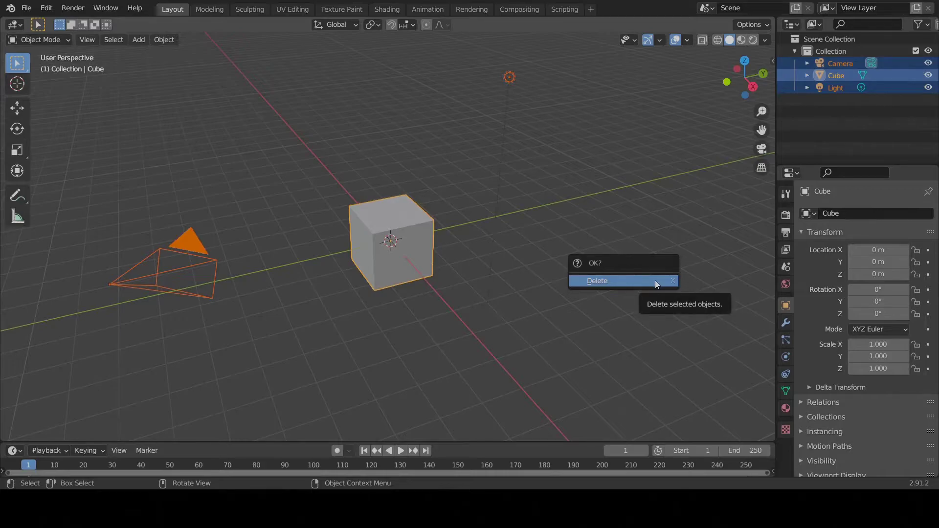
pyautogui.click(635, 283)
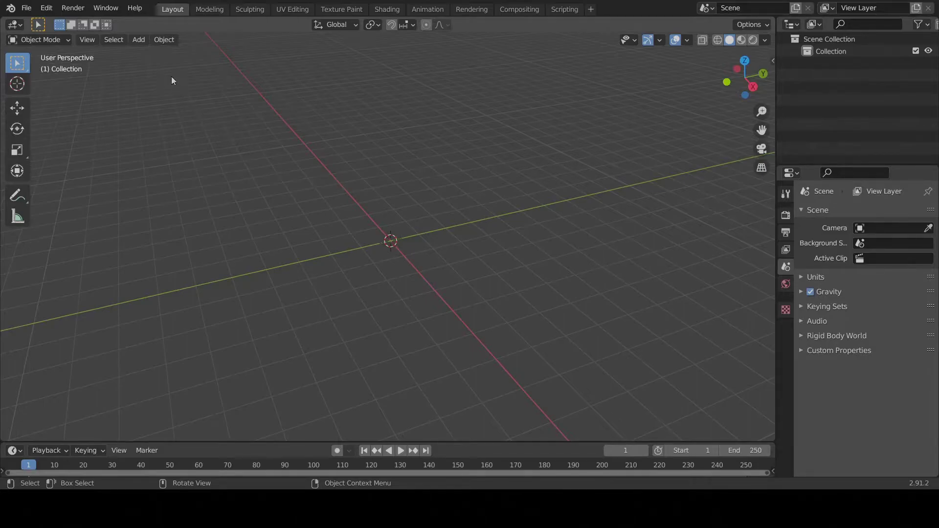
# Add a mesh circle at the world origin.
pyautogui.click(139, 39)
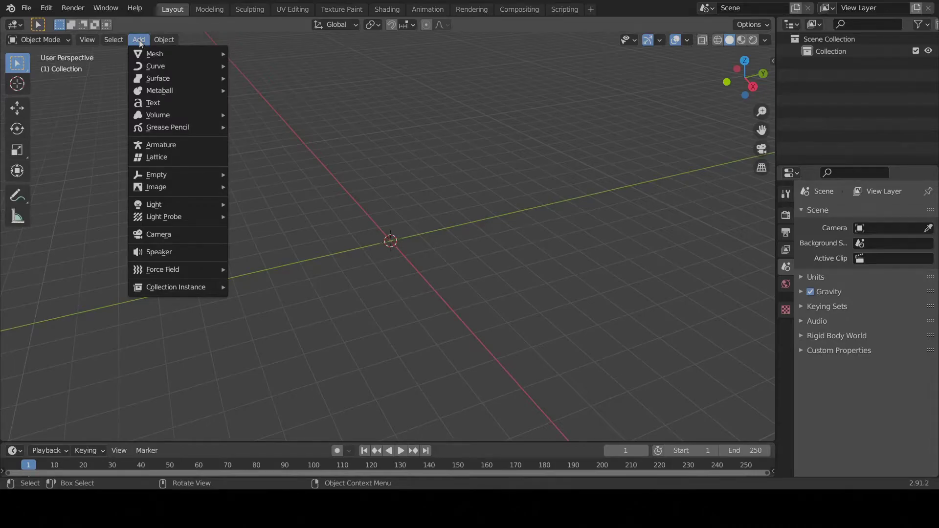
pyautogui.moveTo(156, 56)
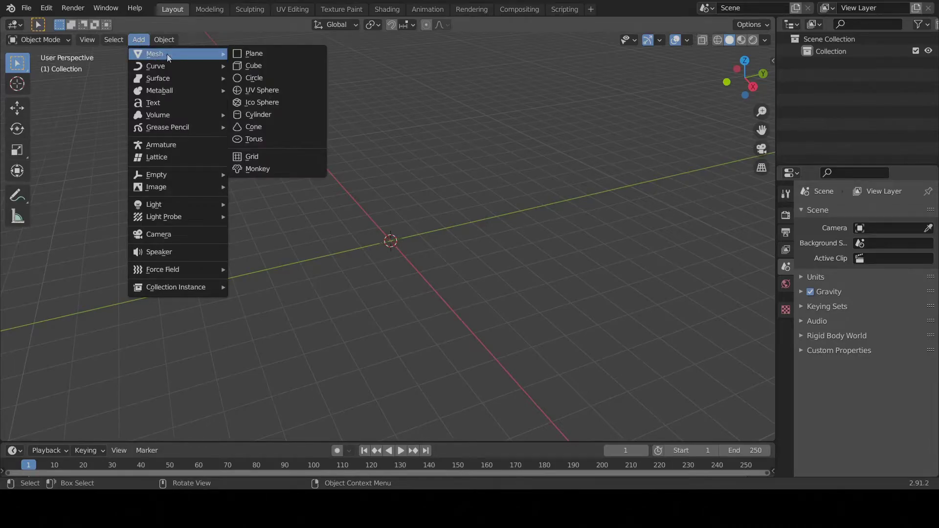
pyautogui.click(272, 77)
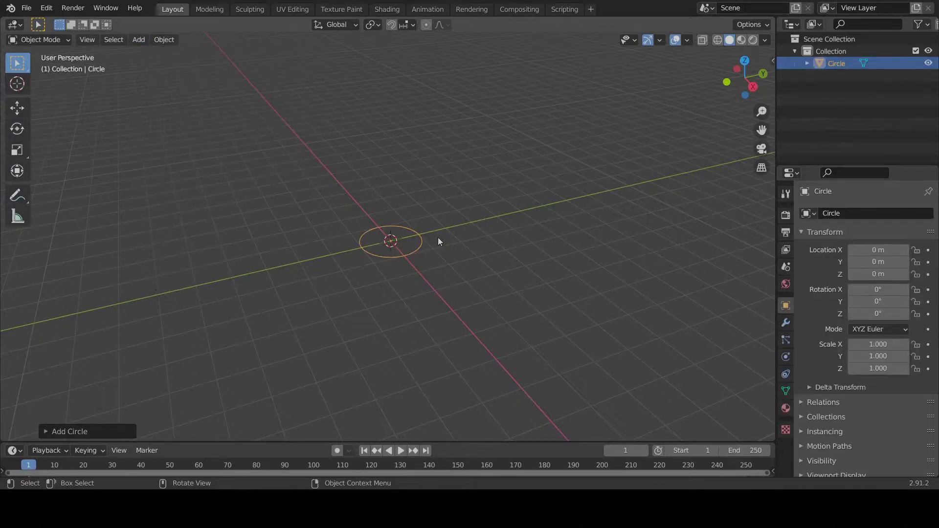
pyautogui.scroll(5, 420, 261)
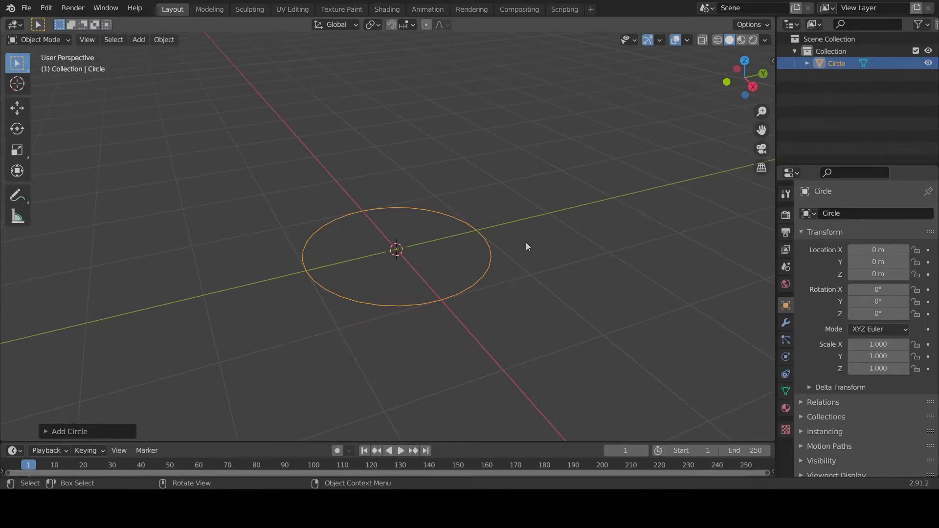
# In Edit Mode, extrude the circle's edge in place and scale the new loop inward to form a flat ring with a small central hole.
pyautogui.press('Tab')
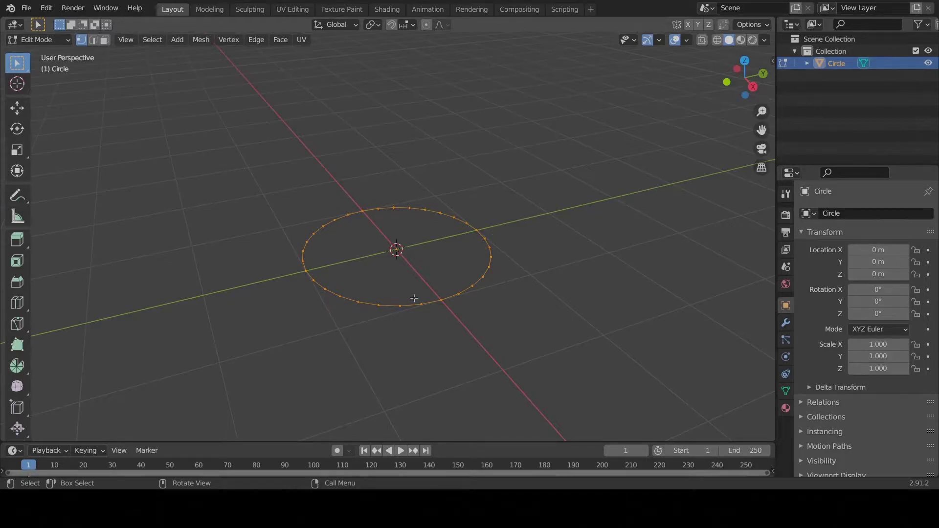
pyautogui.press('g')
pyautogui.rightClick(520, 247)
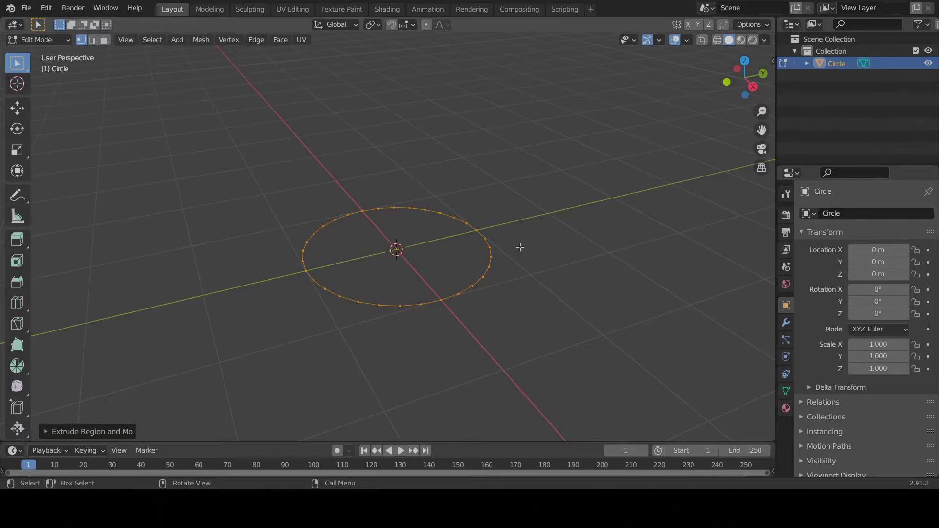
pyautogui.press('s')
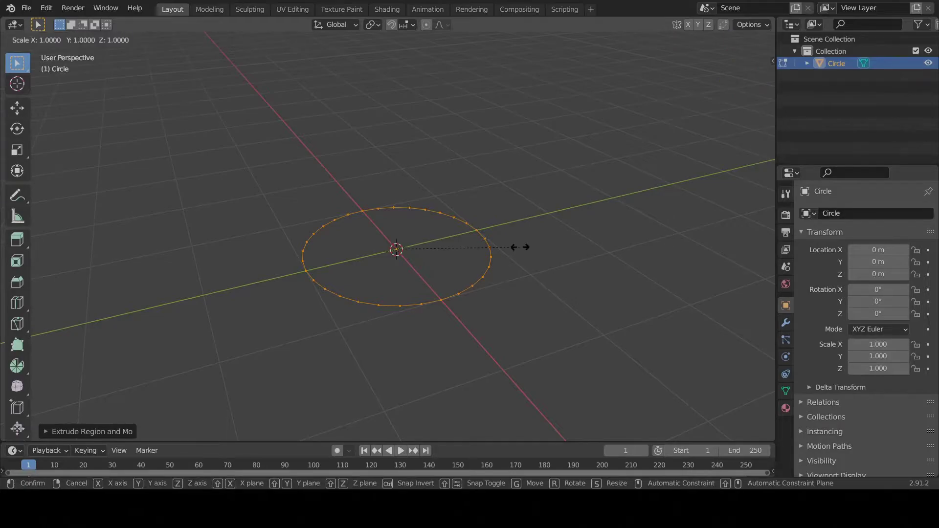
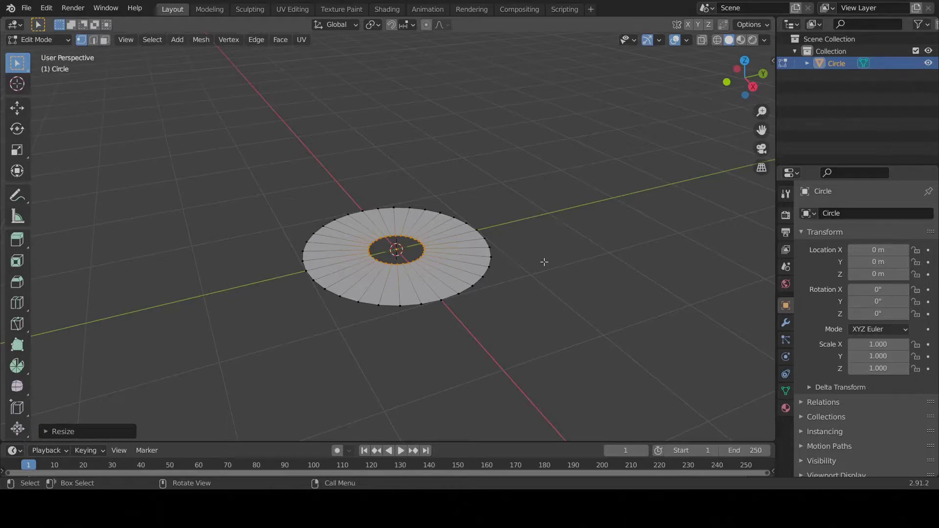
# Extrude the whole flat ring upward about 1.77 m to form a hollow cylinder.
pyautogui.press('a')
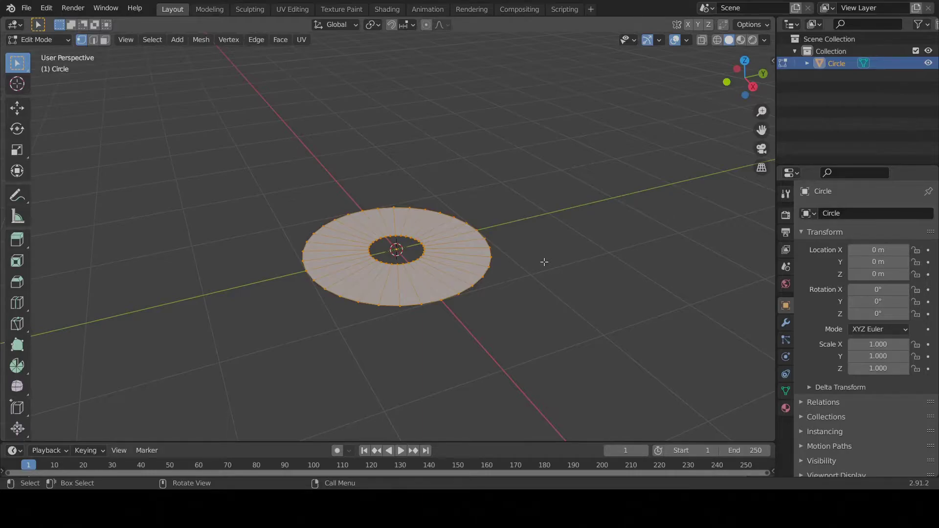
pyautogui.press('e')
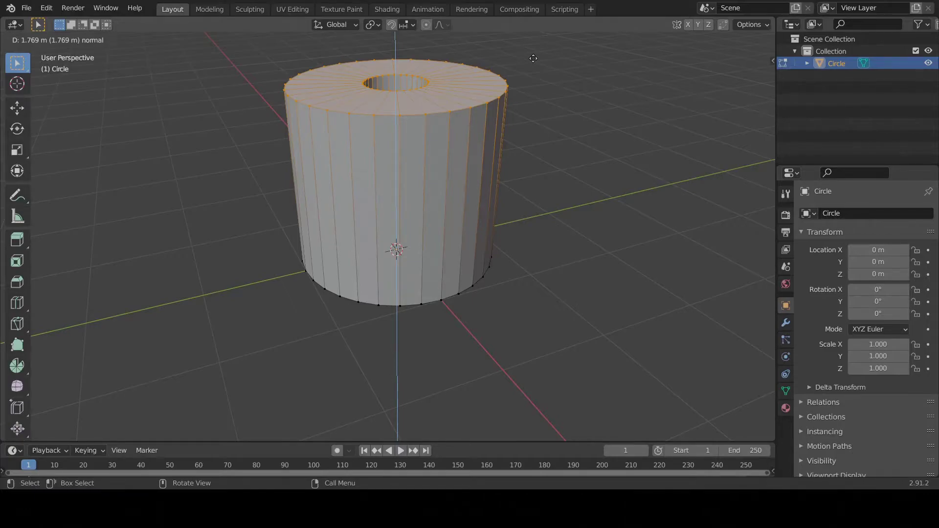
pyautogui.click(533, 58)
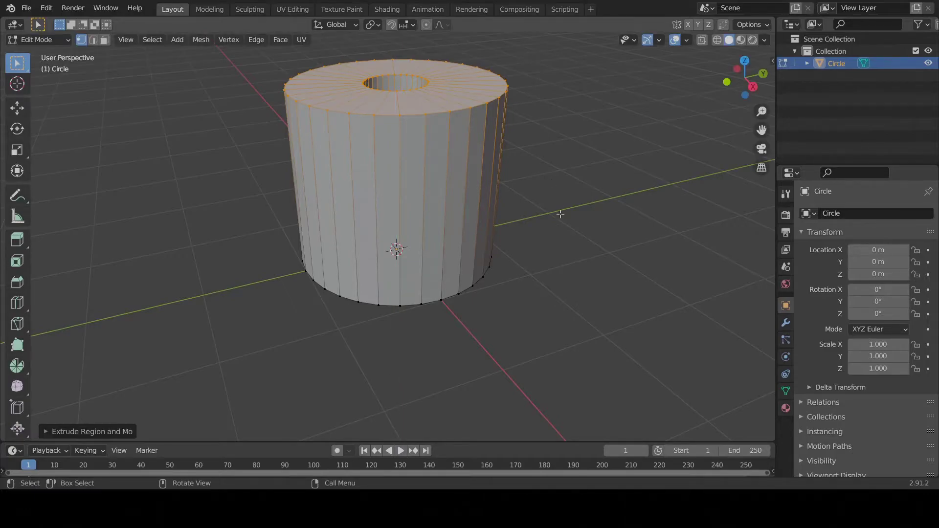
# Add a horizontal loop cut around the cylinder's outer wall at mid-height.
pyautogui.moveTo(589, 300); pyautogui.dragTo(562, 280, button='middle')
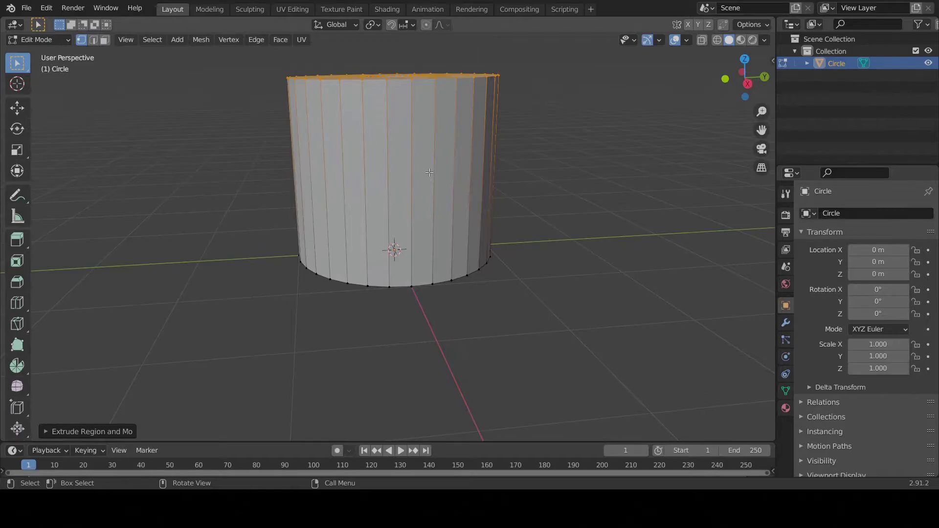
pyautogui.click(22, 305)
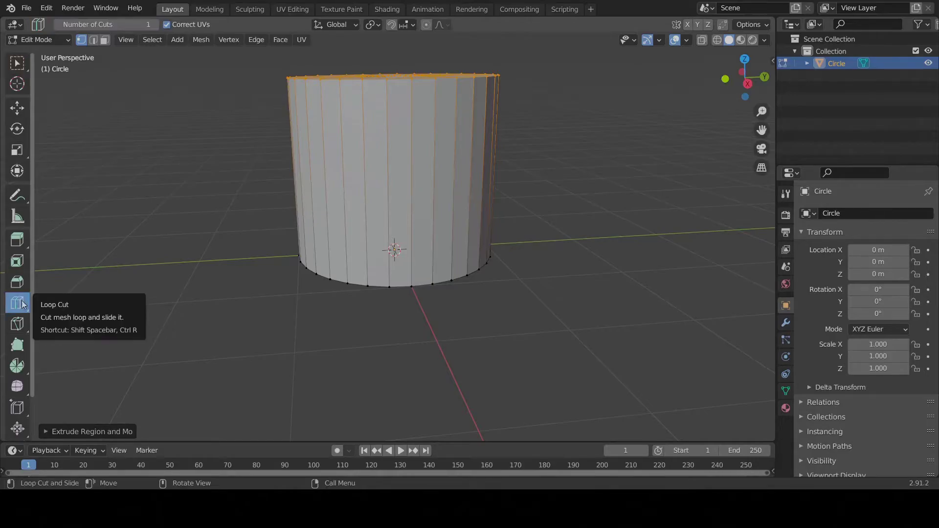
pyautogui.click(435, 182)
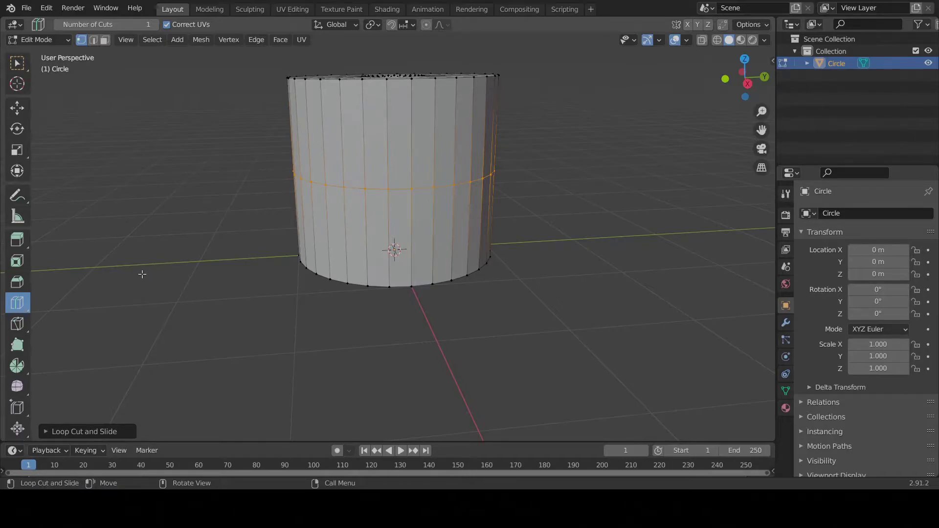
# Set the loop cut to 2 cuts with a factor of 0 and return to the box selection tool.
pyautogui.click(45, 432)
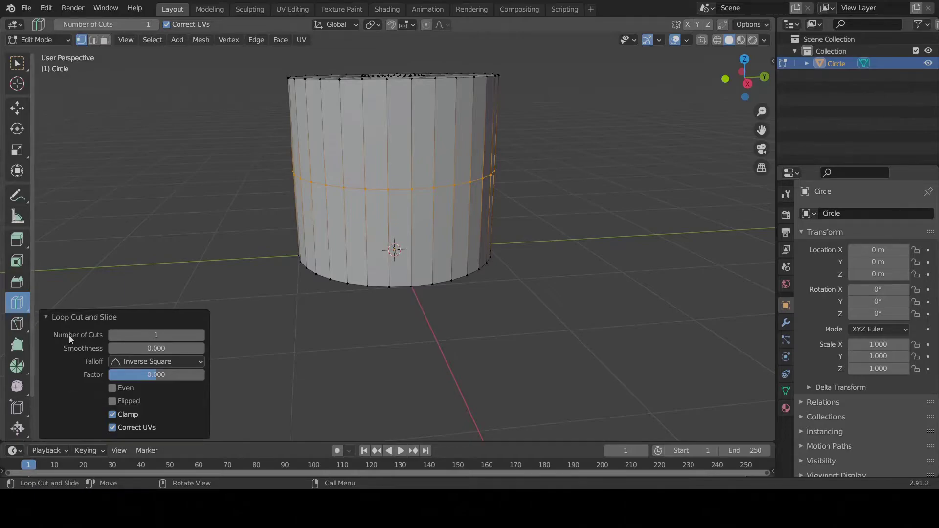
pyautogui.click(157, 336)
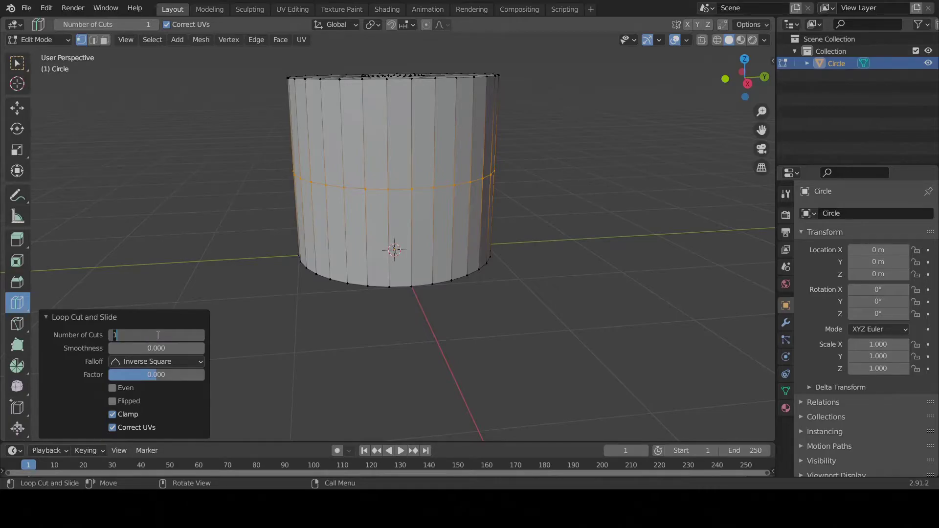
pyautogui.write('2')
pyautogui.press('Return')
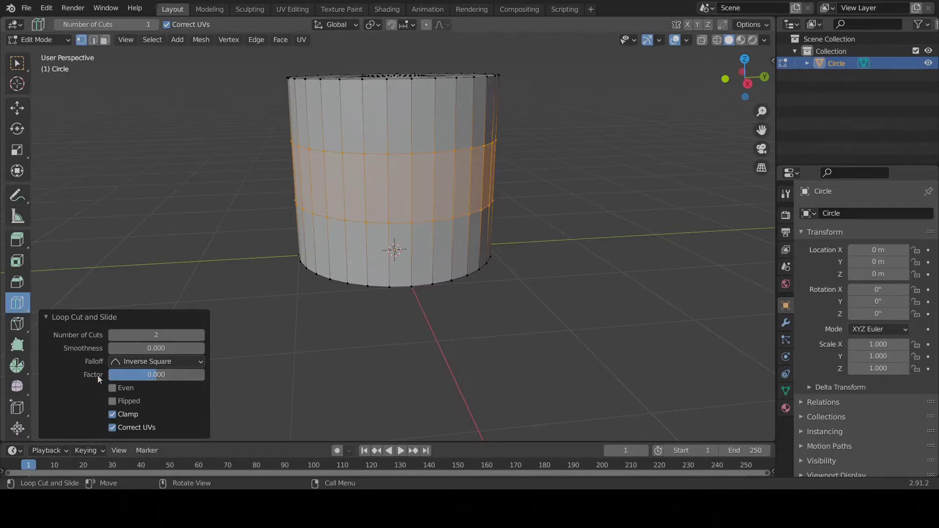
pyautogui.click(154, 375)
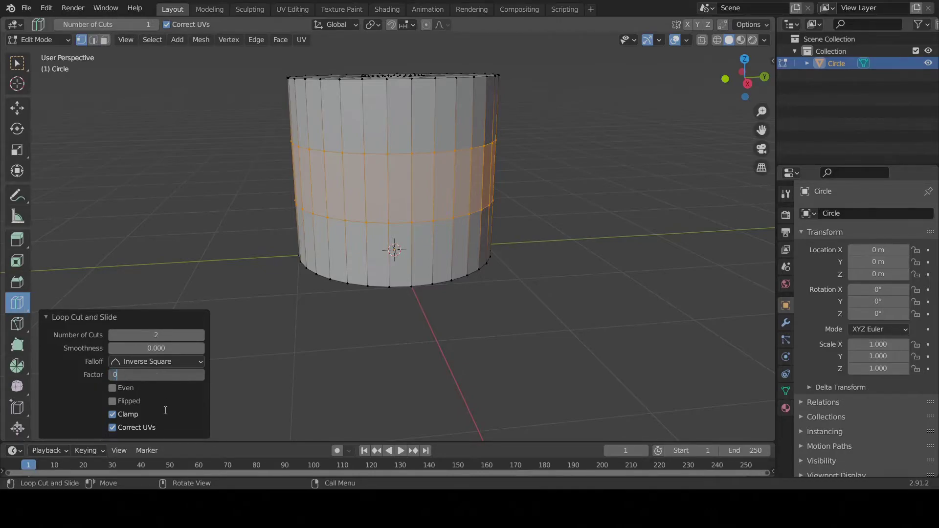
pyautogui.press('Return')
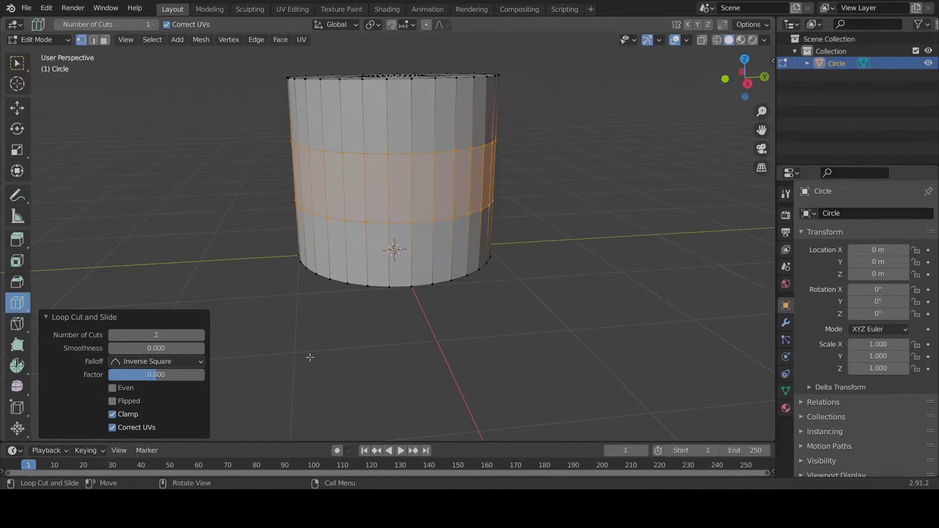
pyautogui.click(21, 65)
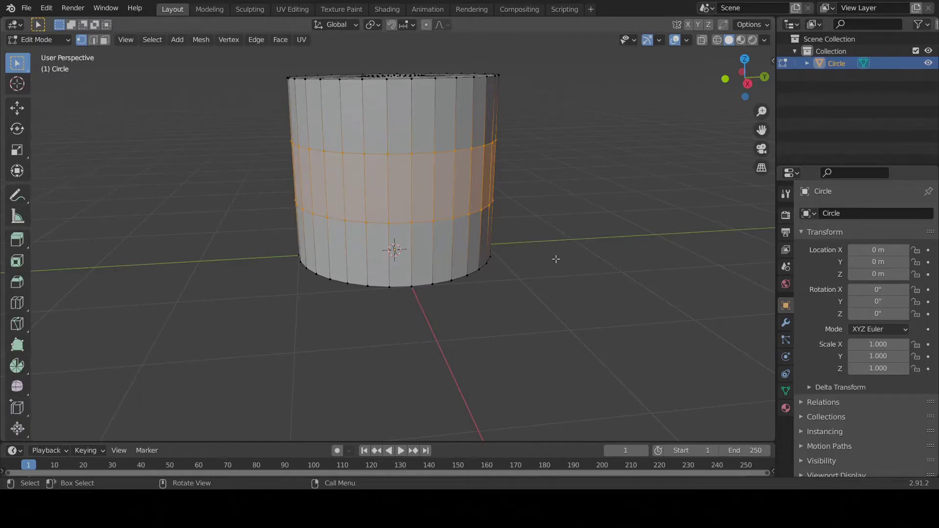
# Scale the two selected middle loops inward to about 0.771 and spread them apart along Z to form a spool with flared ends.
pyautogui.press('s')
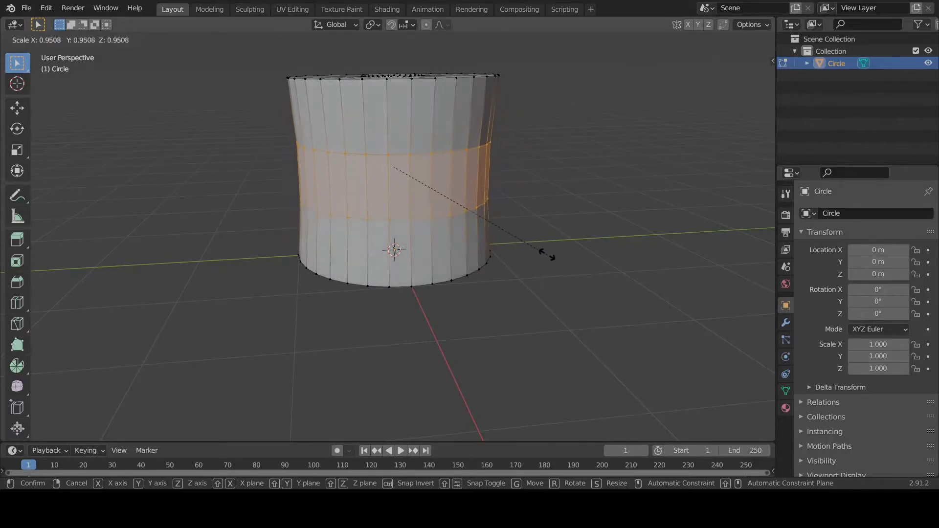
pyautogui.click(521, 234)
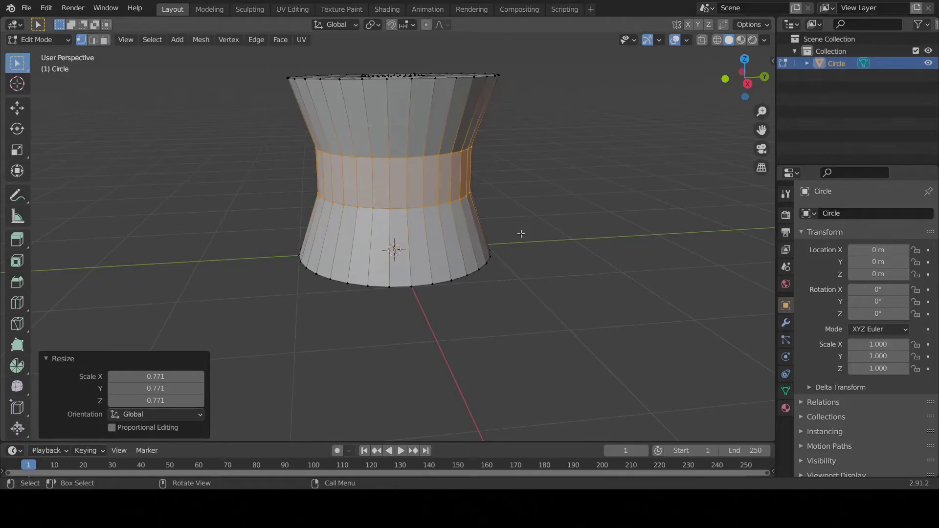
pyautogui.press('s')
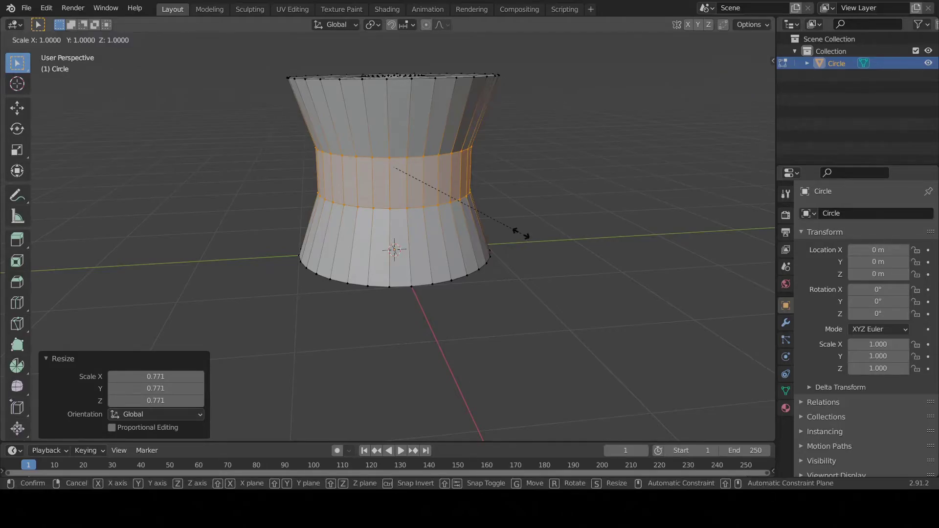
pyautogui.press('z')
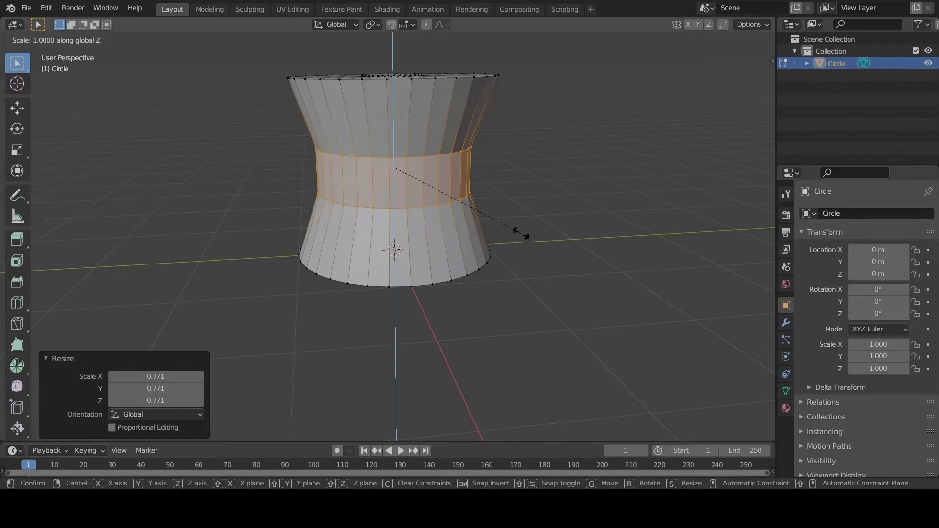
pyautogui.click(718, 426)
pyautogui.moveTo(562, 255); pyautogui.dragTo(532, 287, button='middle')
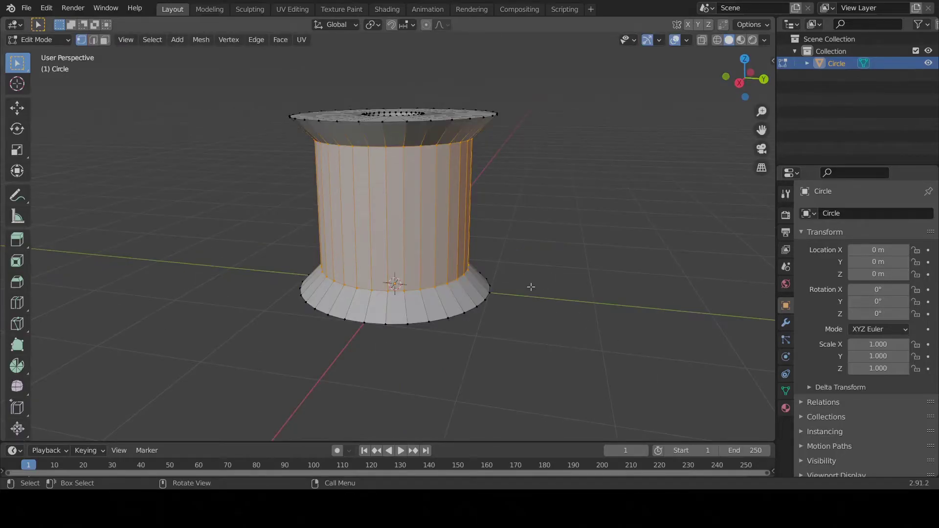
# Return to Object Mode and add a Subdivision Surface modifier to the spool.
pyautogui.press('Tab')
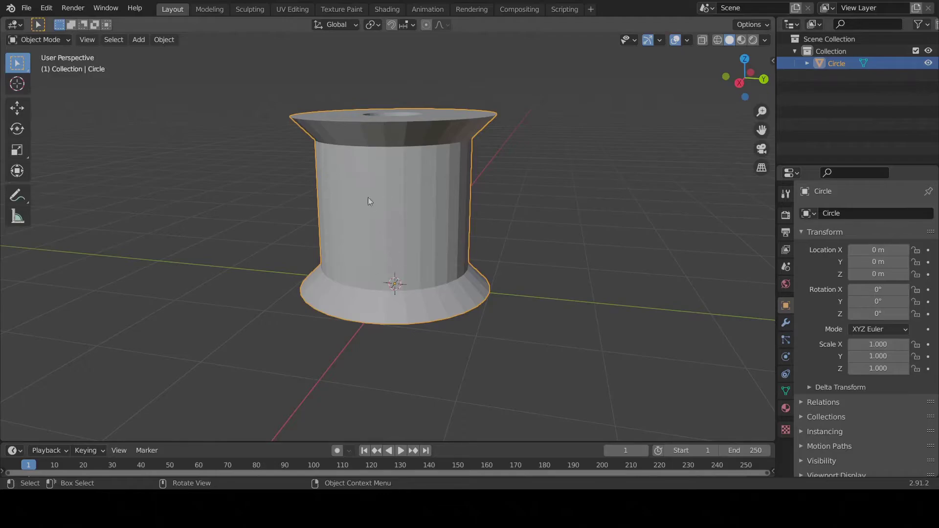
pyautogui.scroll(5, 436, 324)
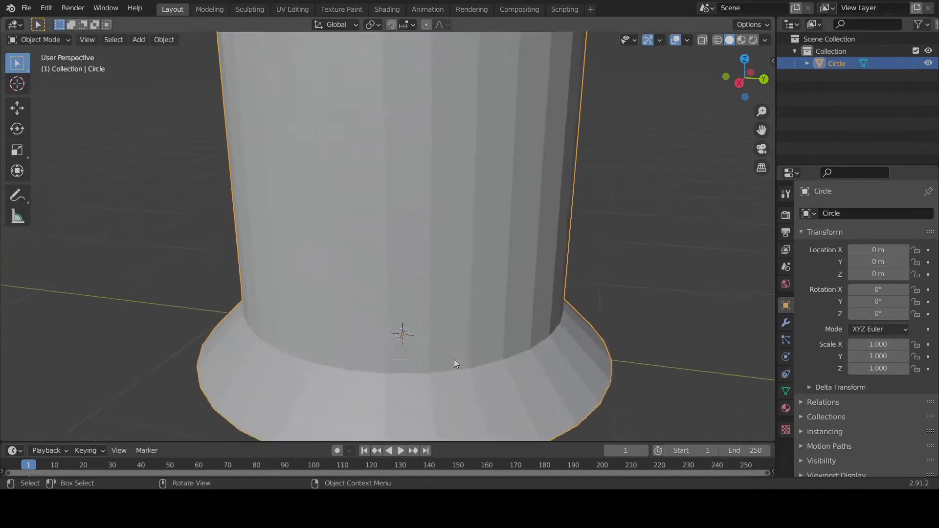
pyautogui.keyDown('shift'); pyautogui.moveTo(476, 397); pyautogui.dragTo(453, 274, button='middle'); pyautogui.keyUp('shift')
pyautogui.scroll(2, 504, 367)
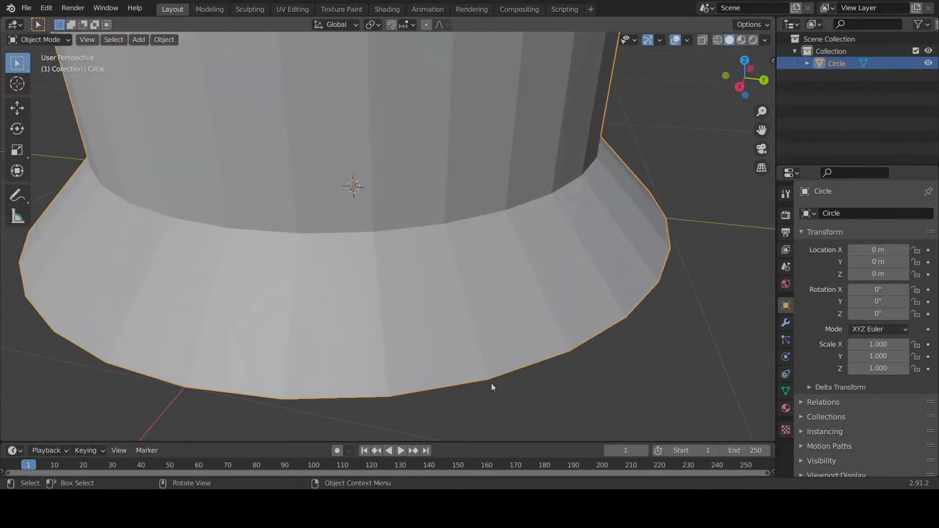
pyautogui.scroll(-6, 523, 277)
pyautogui.keyDown('shift'); pyautogui.moveTo(461, 179); pyautogui.dragTo(476, 277, button='middle'); pyautogui.keyUp('shift')
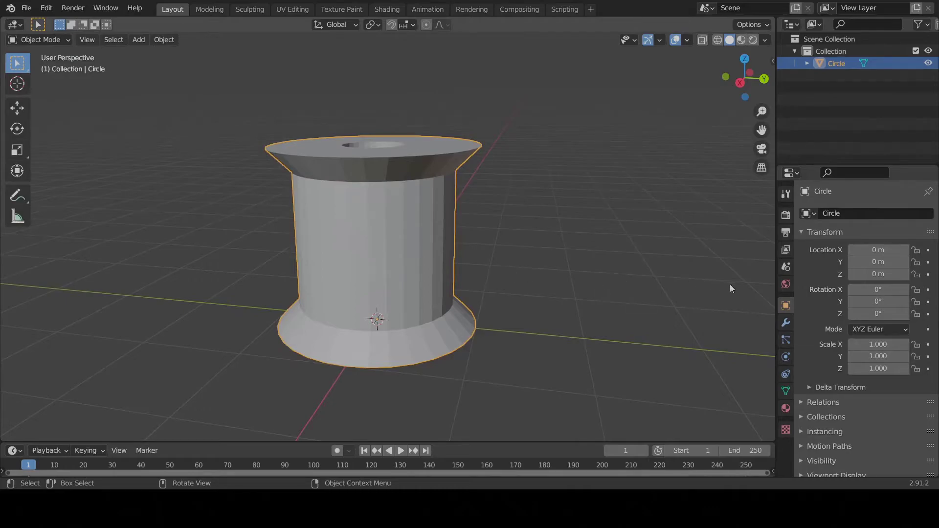
pyautogui.click(787, 324)
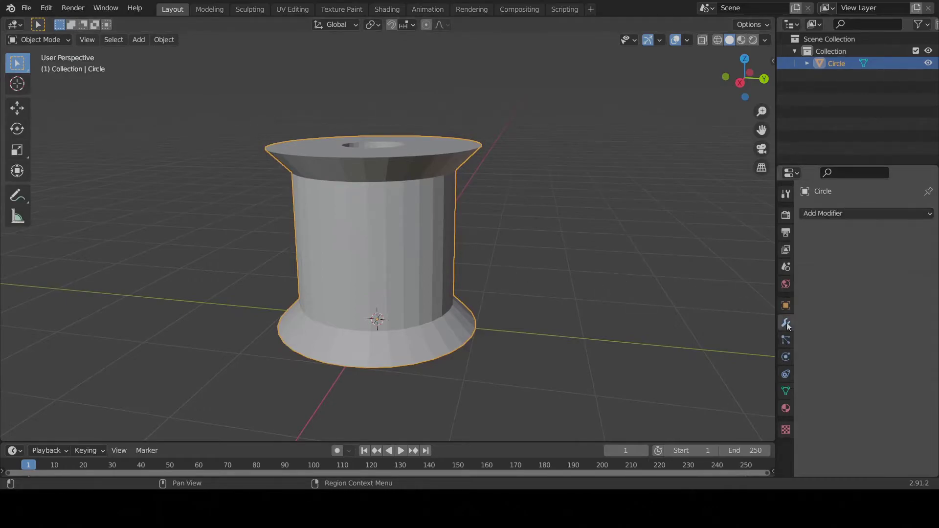
pyautogui.click(860, 214)
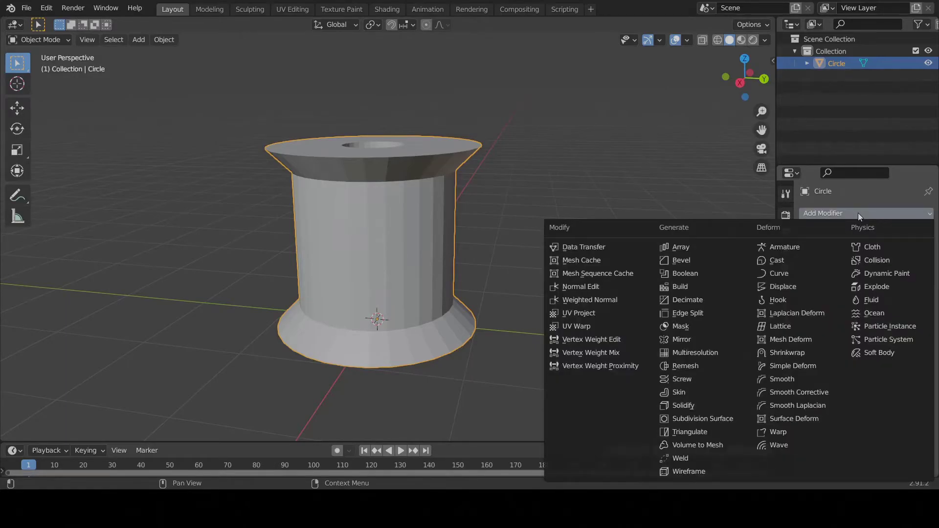
pyautogui.click(727, 420)
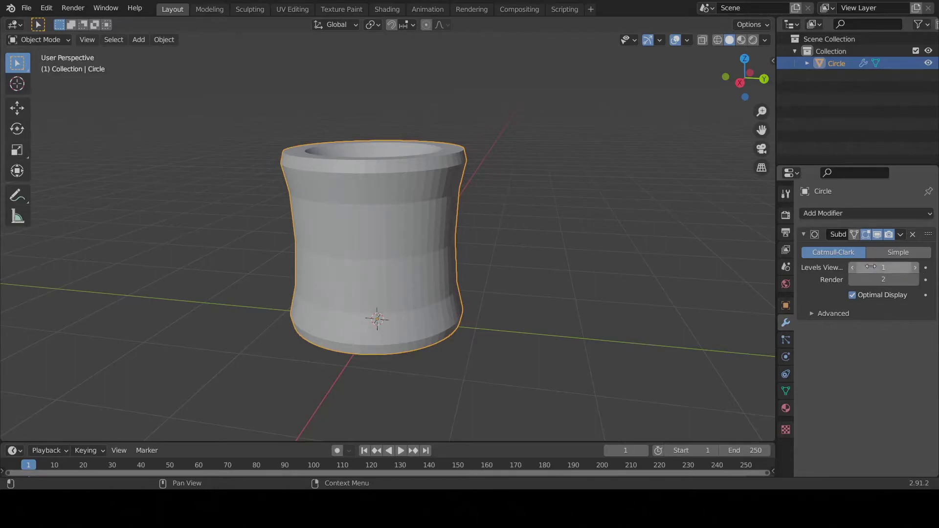
# Set the modifier's viewport and render subdivision levels to 4 and shade the object smooth.
pyautogui.click(915, 268)
pyautogui.click(916, 268)
pyautogui.click(915, 269)
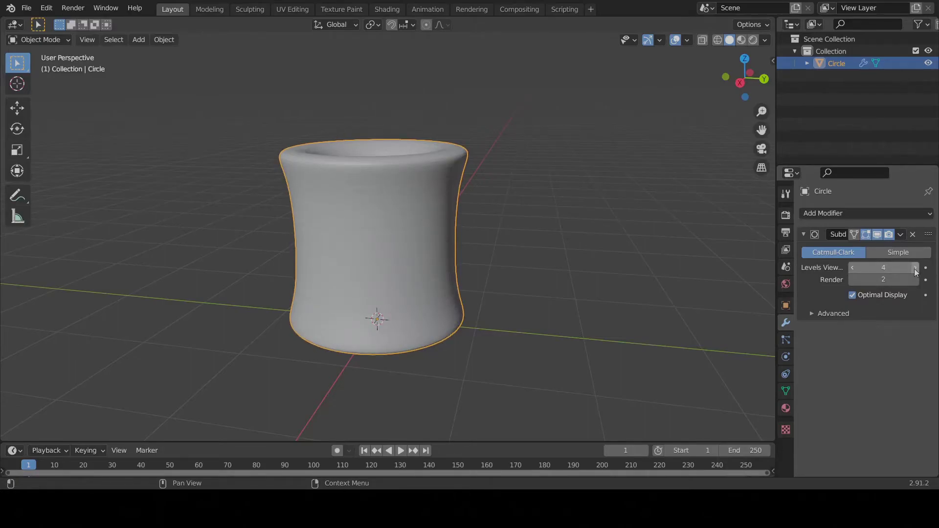
pyautogui.click(916, 281)
pyautogui.click(915, 281)
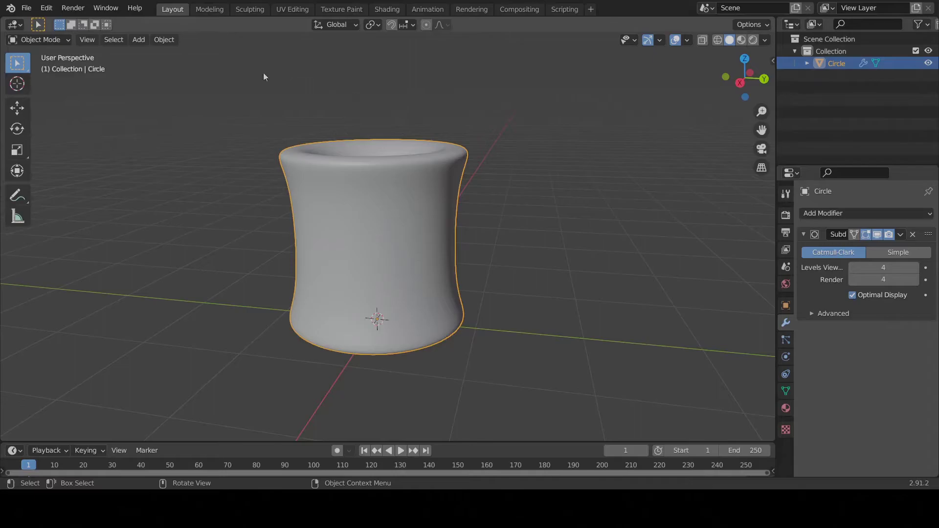
pyautogui.click(164, 40)
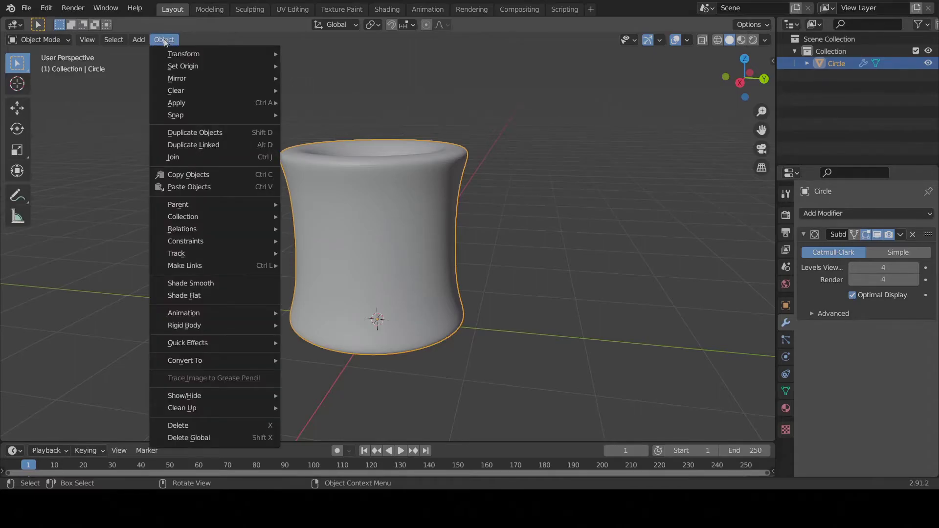
pyautogui.click(210, 282)
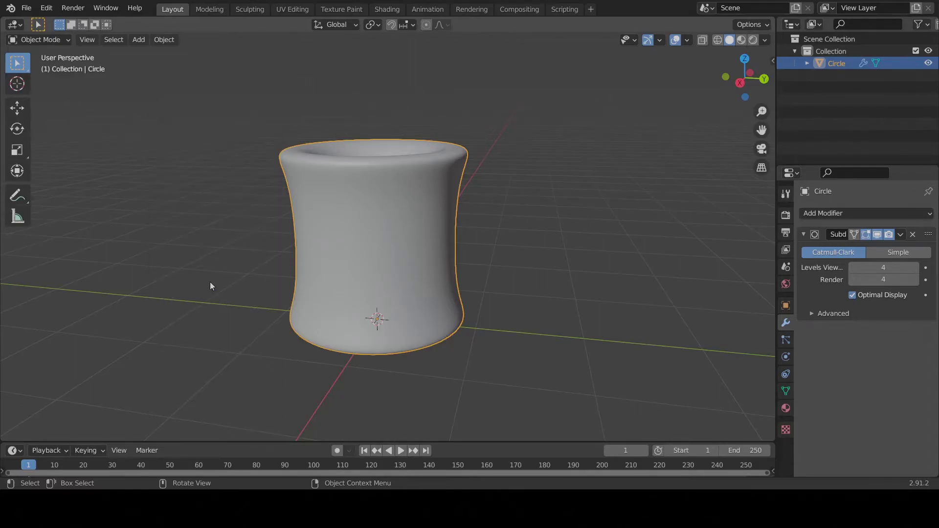
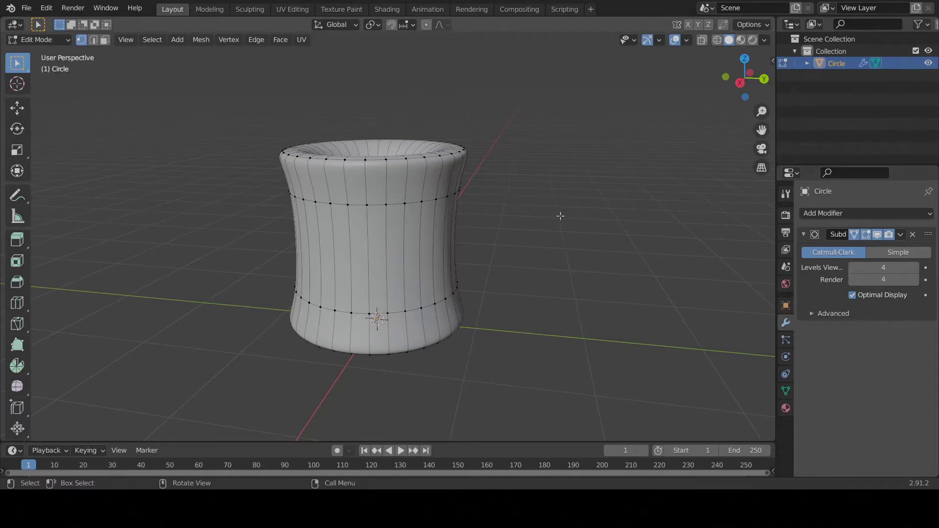
# Circle-select the vertices around the upper rim of the central hole, set their edge crease to 1 and clear the selection.
pyautogui.moveTo(498, 185); pyautogui.dragTo(505, 294, button='middle')
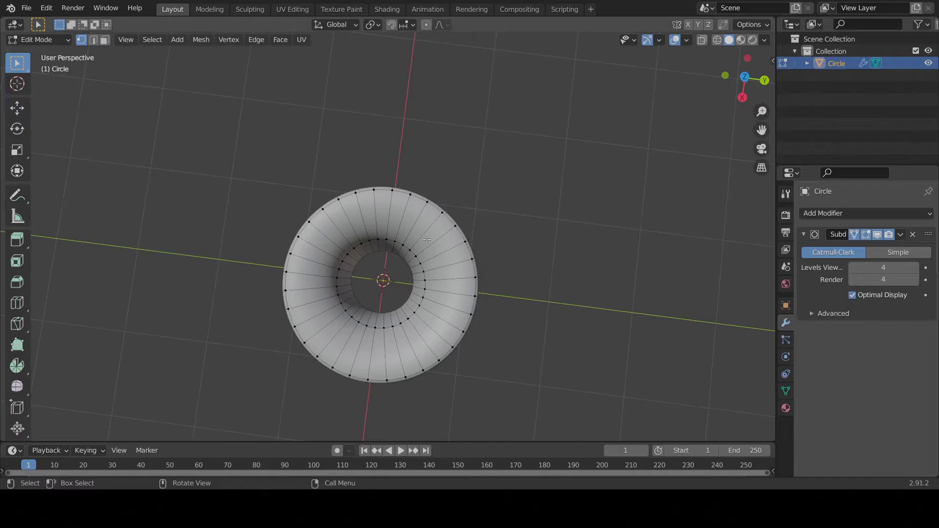
pyautogui.press('c')
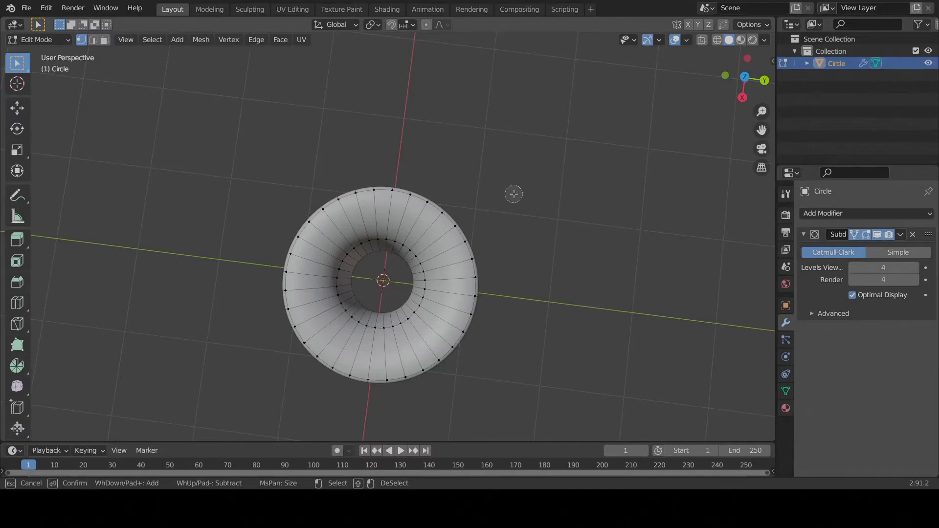
pyautogui.scroll(-10, 514, 194)
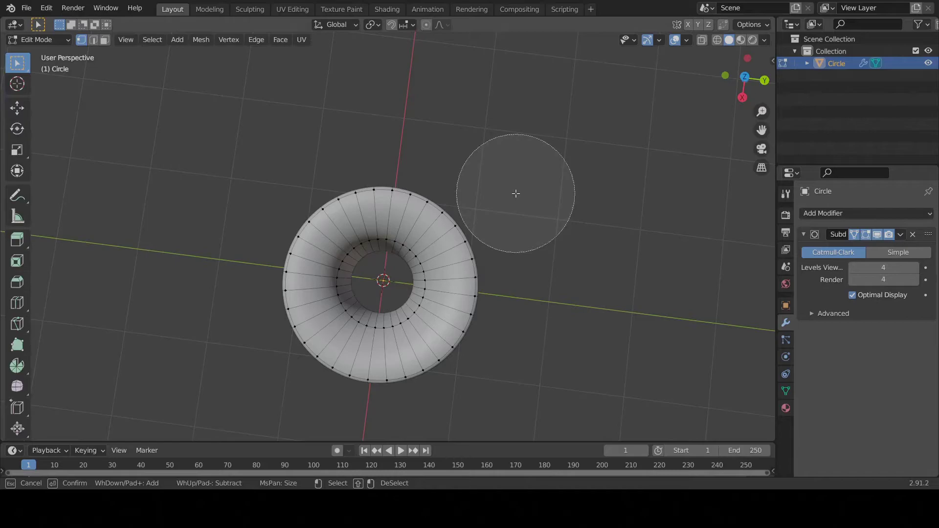
pyautogui.scroll(8, 516, 194)
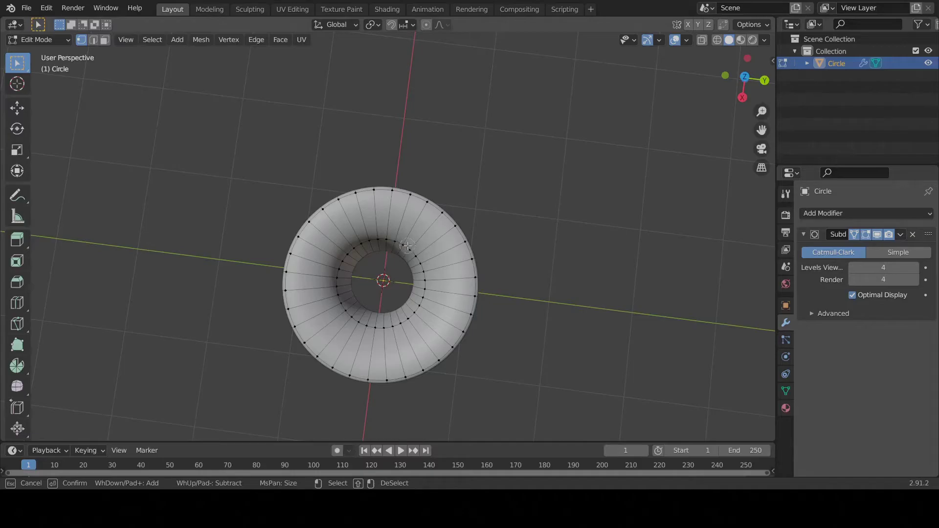
pyautogui.moveTo(408, 246)
pyautogui.mouseDown()
pyautogui.moveTo(360, 242)
pyautogui.moveTo(340, 265)
pyautogui.moveTo(352, 314)
pyautogui.moveTo(380, 327)
pyautogui.moveTo(413, 318)
pyautogui.moveTo(433, 285)
pyautogui.moveTo(411, 251)
pyautogui.mouseUp()
pyautogui.press('Escape')
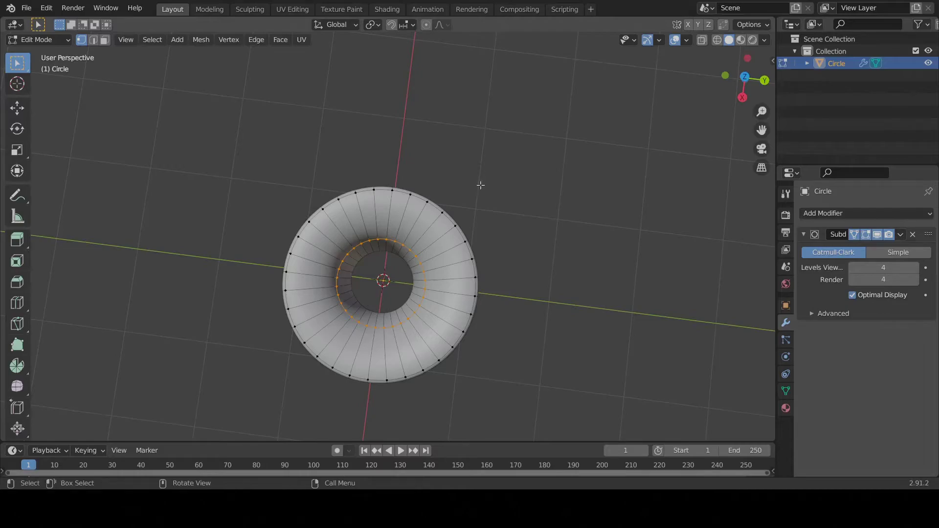
pyautogui.moveTo(494, 249); pyautogui.dragTo(475, 179, button='middle')
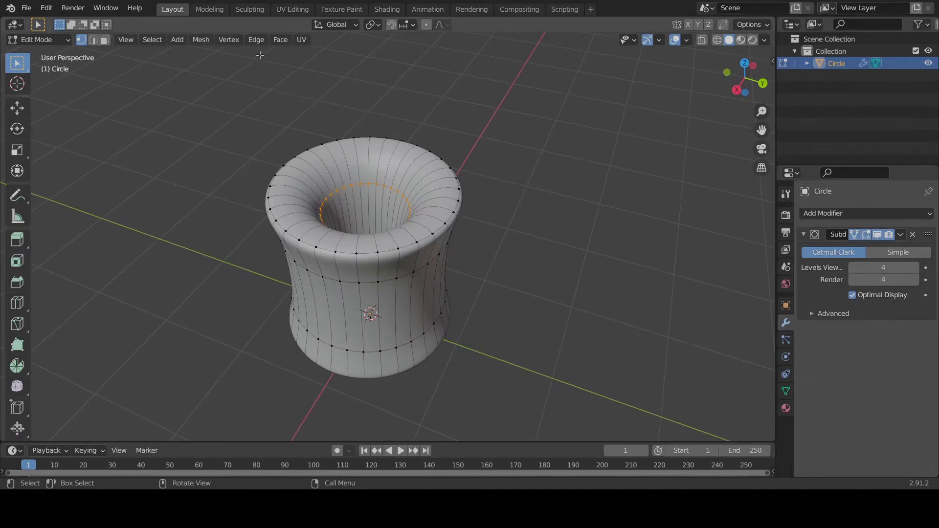
pyautogui.click(254, 40)
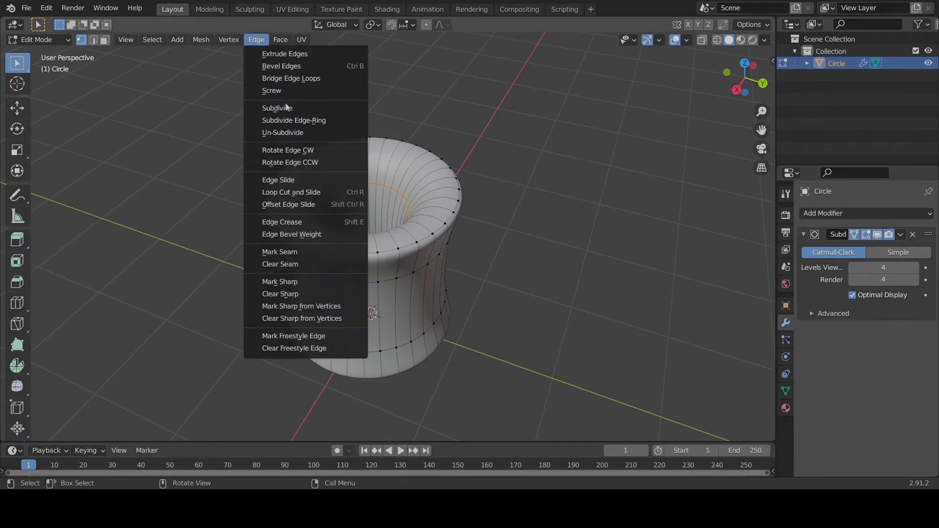
pyautogui.click(309, 223)
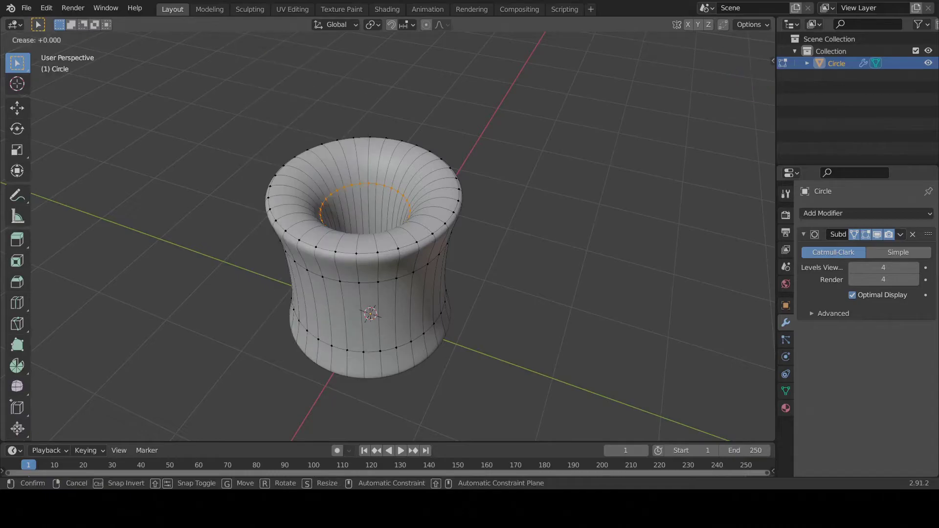
pyautogui.press('1')
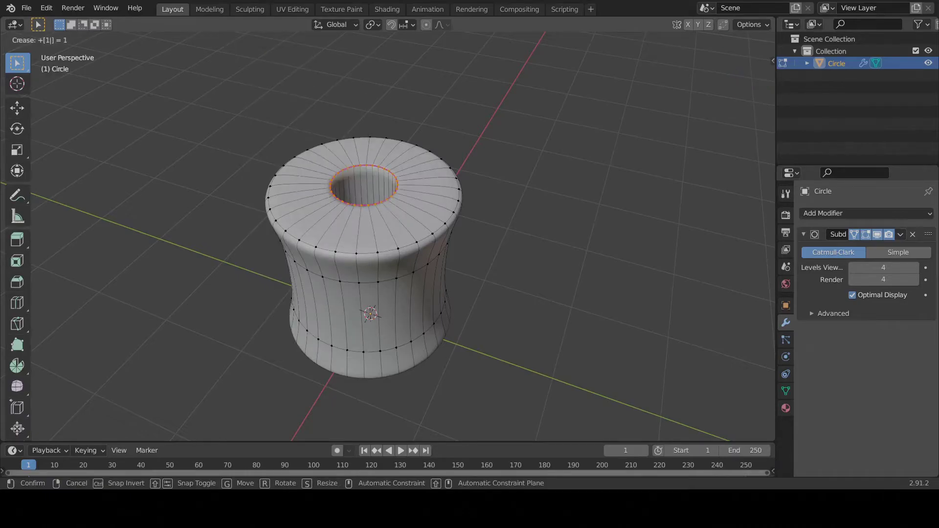
pyautogui.press('Return')
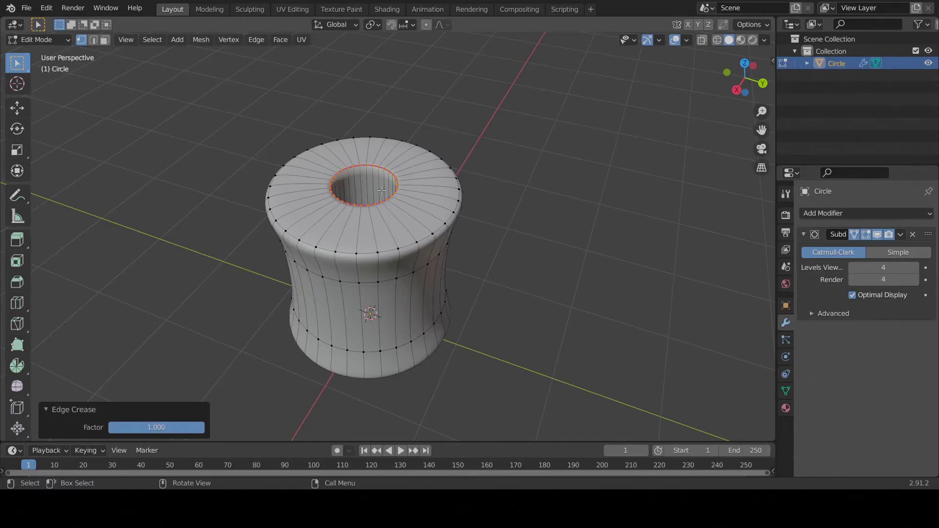
pyautogui.press('a')
pyautogui.hotkey('alt', 'a')
# Circle-select the vertices all around the upper middle loop, set their edge crease to 1 and clear the selection.
pyautogui.moveTo(385, 220); pyautogui.dragTo(348, 176, button='middle')
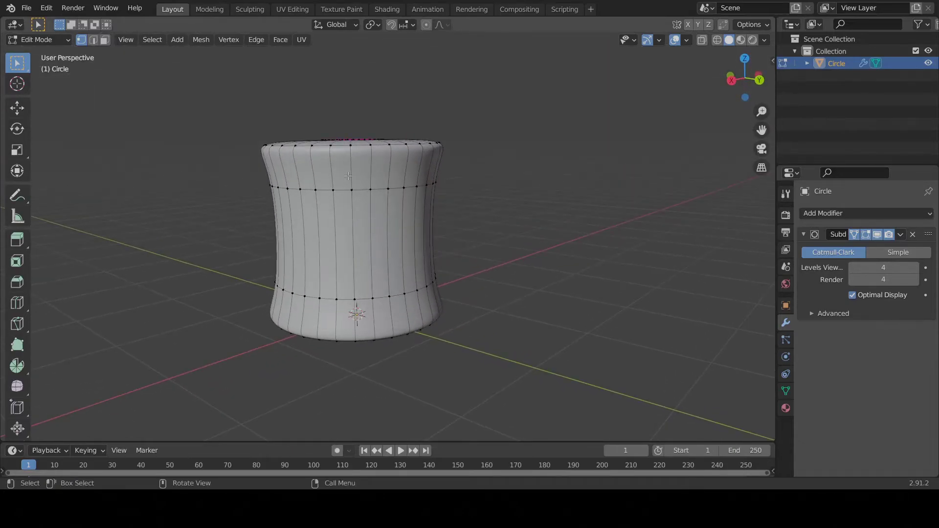
pyautogui.press('c')
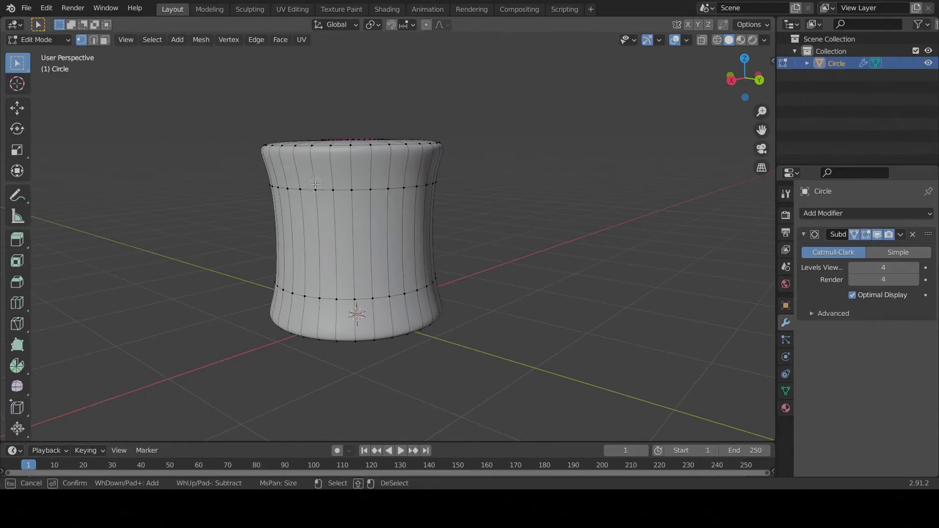
pyautogui.moveTo(315, 184)
pyautogui.mouseDown()
pyautogui.moveTo(334, 194)
pyautogui.moveTo(447, 176)
pyautogui.moveTo(408, 188)
pyautogui.moveTo(259, 181)
pyautogui.moveTo(275, 191)
pyautogui.mouseUp()
pyautogui.rightClick(461, 210)
pyautogui.moveTo(474, 184); pyautogui.dragTo(445, 195, button='middle')
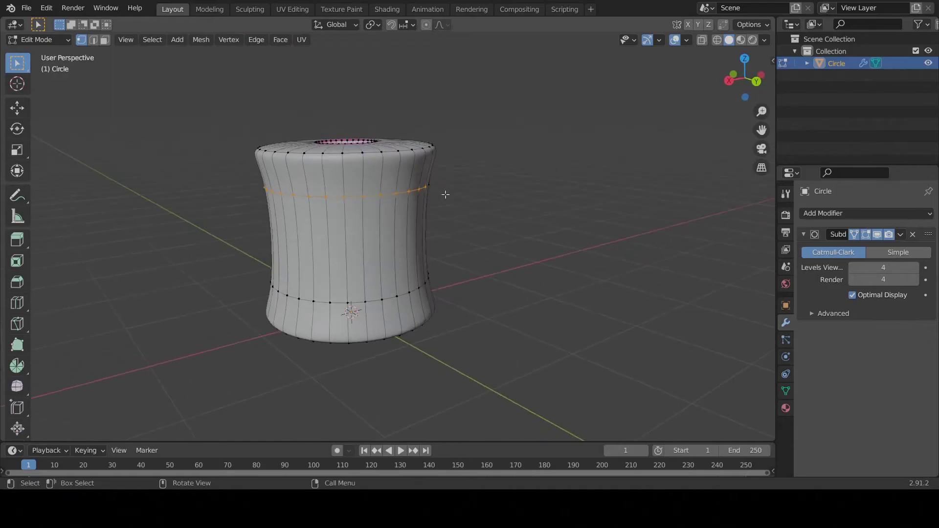
pyautogui.press('c')
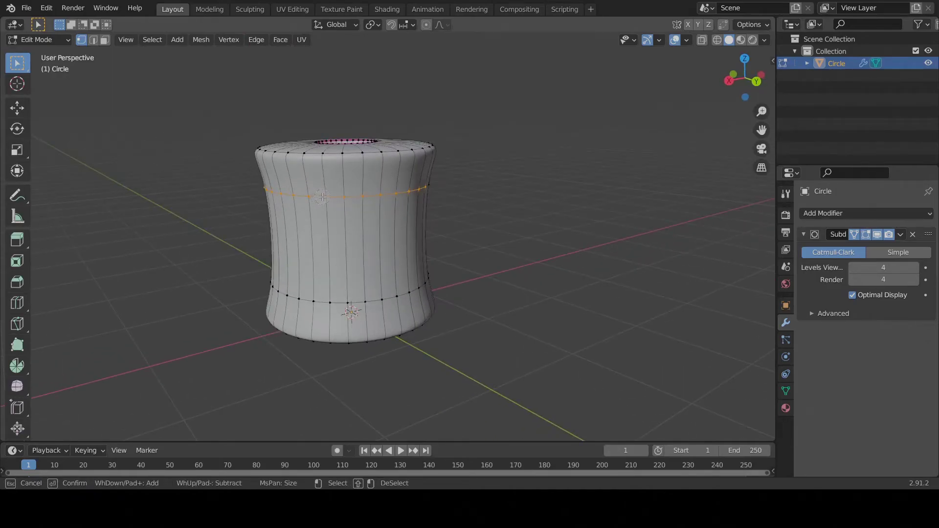
pyautogui.moveTo(323, 197)
pyautogui.keyDown('shift'); pyautogui.mouseDown()
pyautogui.moveTo(406, 191)
pyautogui.moveTo(377, 200)
pyautogui.mouseUp(); pyautogui.keyUp('shift')
pyautogui.moveTo(302, 197)
pyautogui.keyDown('shift'); pyautogui.mouseDown()
pyautogui.moveTo(283, 197)
pyautogui.moveTo(440, 201)
pyautogui.mouseUp(); pyautogui.keyUp('shift')
pyautogui.rightClick(440, 200)
pyautogui.moveTo(439, 201); pyautogui.dragTo(227, 223, button='middle')
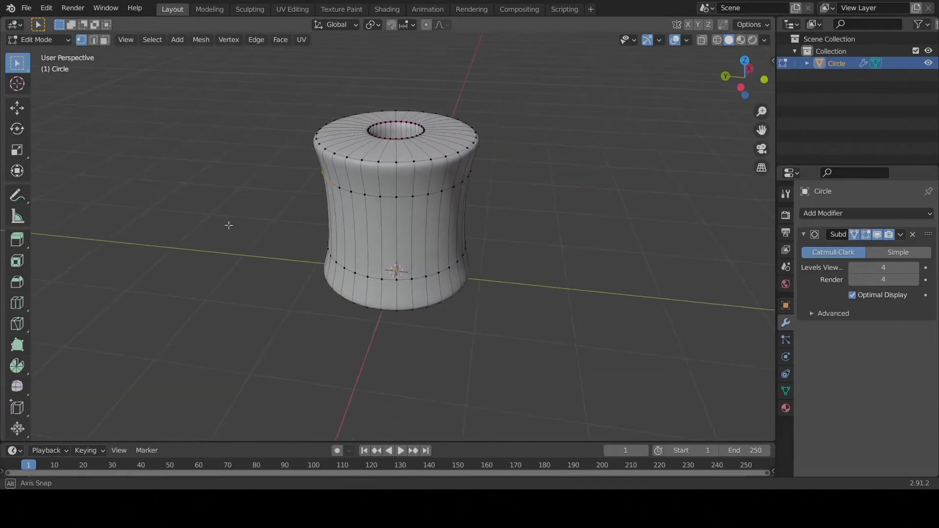
pyautogui.press('c')
pyautogui.moveTo(345, 186); pyautogui.dragTo(457, 188)
pyautogui.rightClick(457, 188)
pyautogui.moveTo(457, 188); pyautogui.dragTo(411, 229, button='middle')
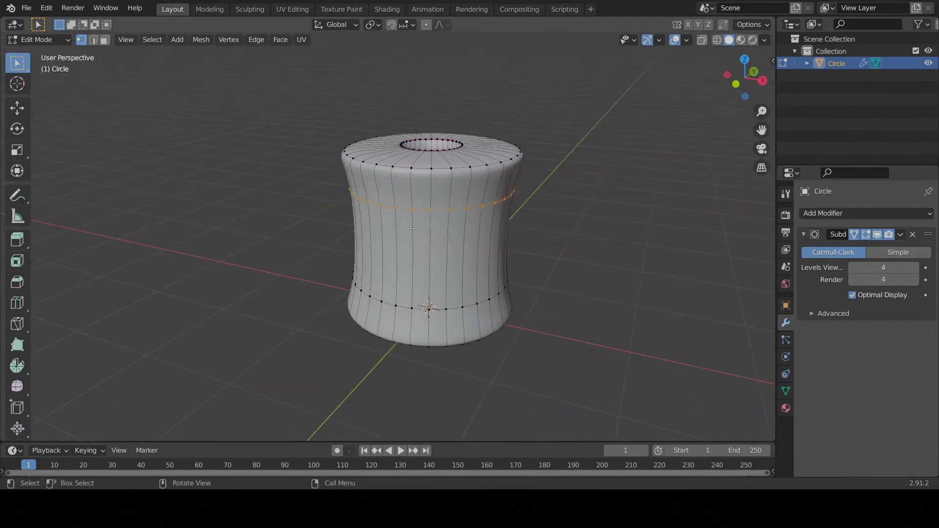
pyautogui.click(256, 39)
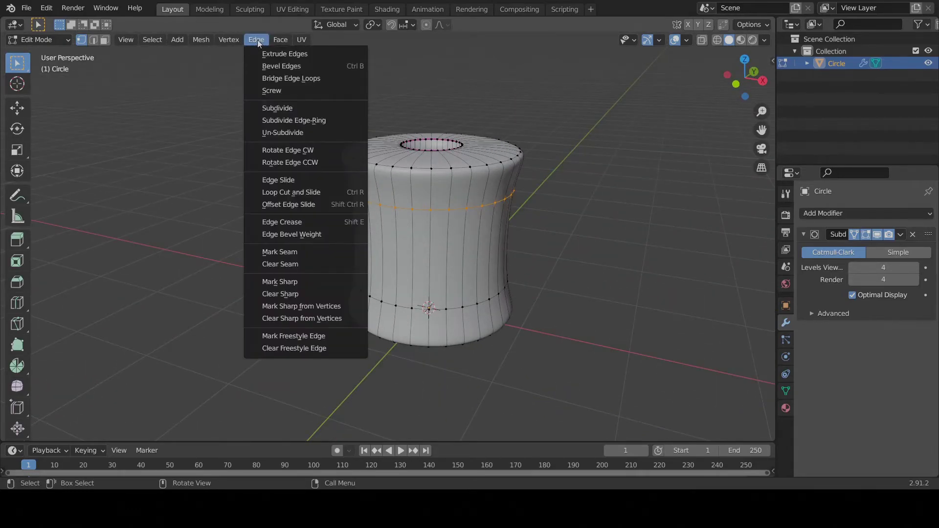
pyautogui.click(304, 222)
pyautogui.press('1')
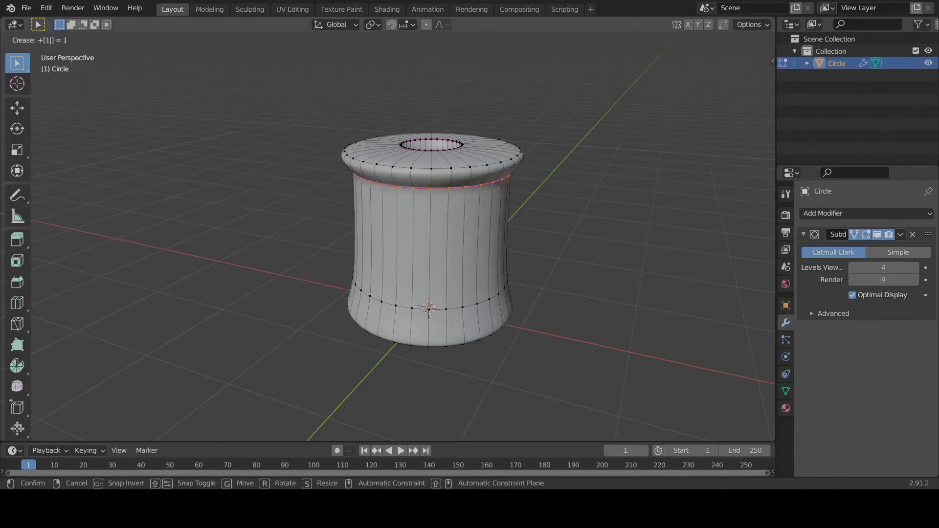
pyautogui.press('Return')
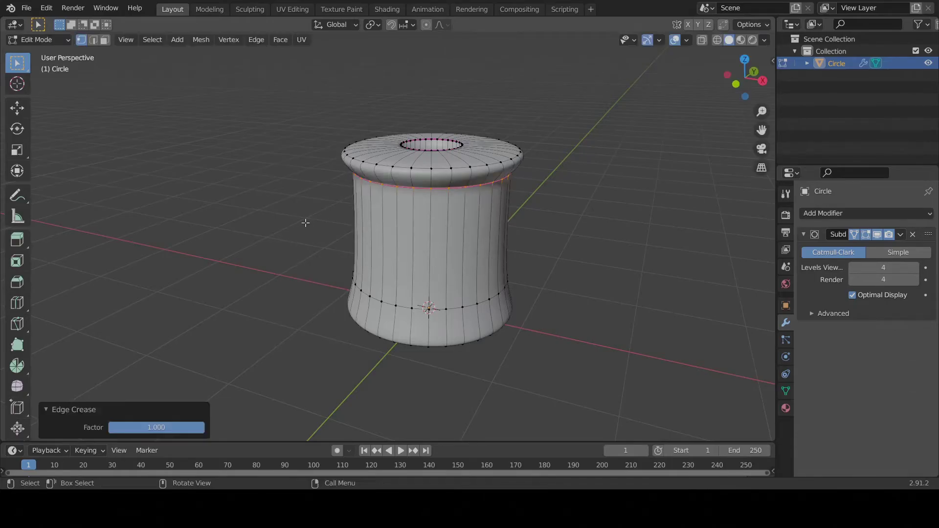
pyautogui.moveTo(341, 241); pyautogui.dragTo(357, 256, button='middle')
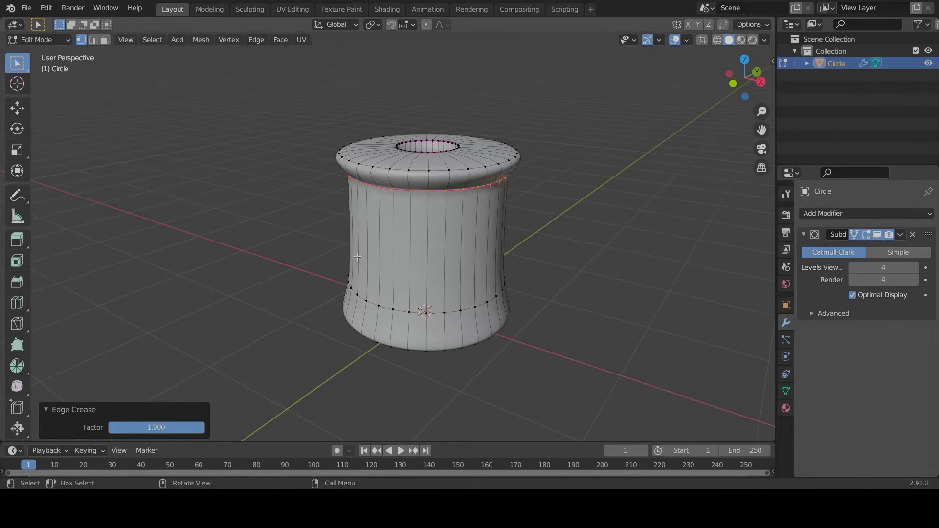
pyautogui.hotkey('alt', 'a')
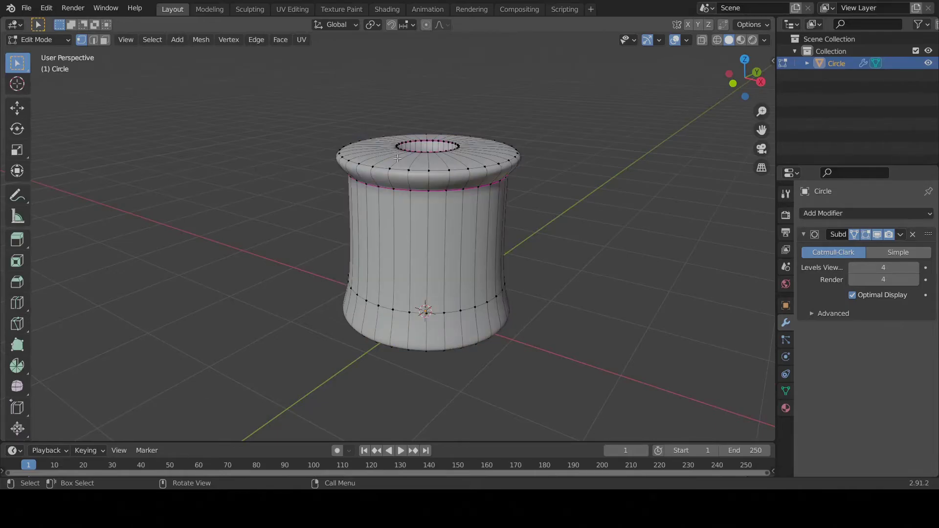
# Circle-select the vertices around the spool's upper outer rim, set their edge crease to 1 and clear the selection.
pyautogui.press('c')
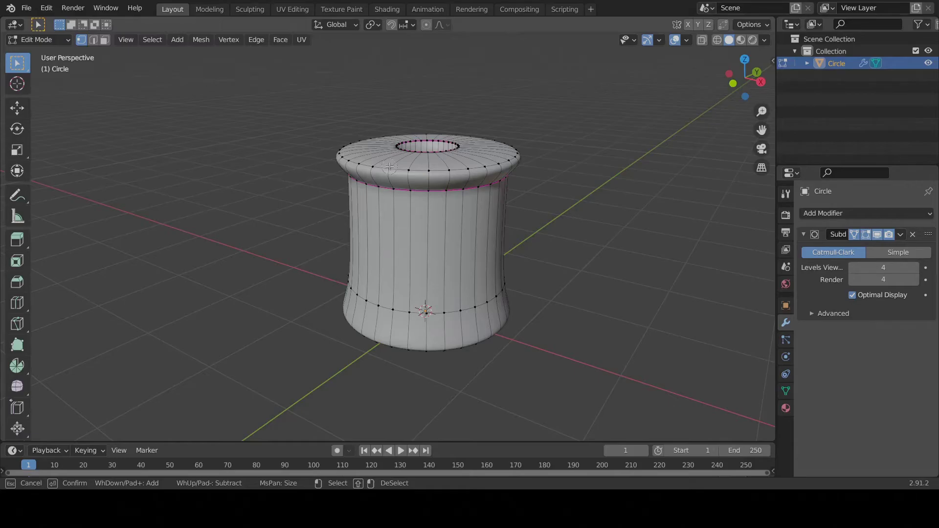
pyautogui.moveTo(389, 166); pyautogui.dragTo(419, 173)
pyautogui.press('Escape')
pyautogui.moveTo(518, 151); pyautogui.dragTo(304, 189, button='middle')
pyautogui.press('c')
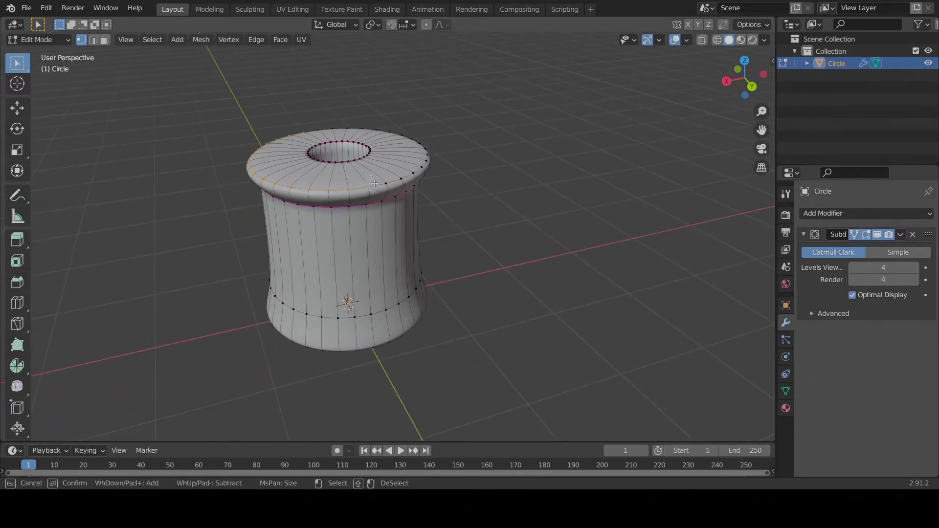
pyautogui.press('Escape')
pyautogui.moveTo(429, 141)
pyautogui.mouseDown(button='middle')
pyautogui.moveTo(294, 169)
pyautogui.moveTo(364, 159)
pyautogui.mouseUp(button='middle')
pyautogui.press('c')
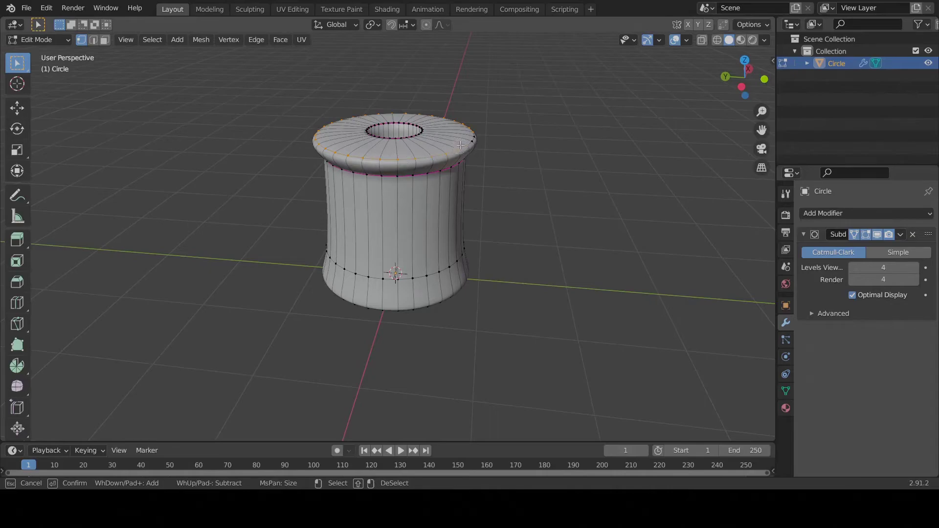
pyautogui.press('Escape')
pyautogui.click(253, 42)
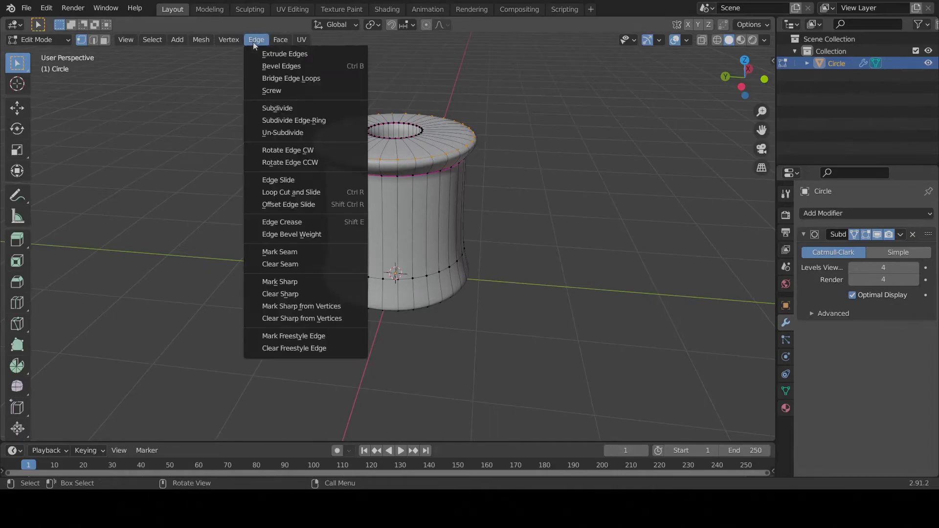
pyautogui.click(296, 221)
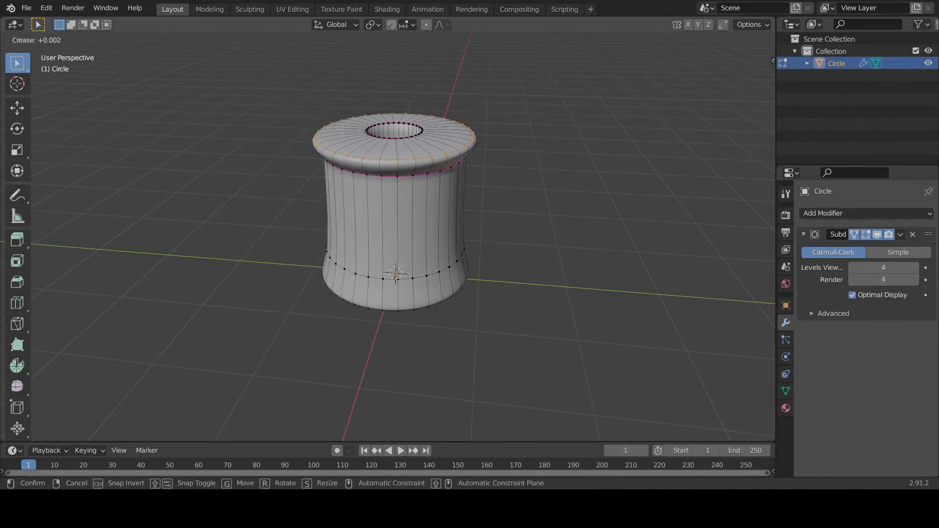
pyautogui.write('1')
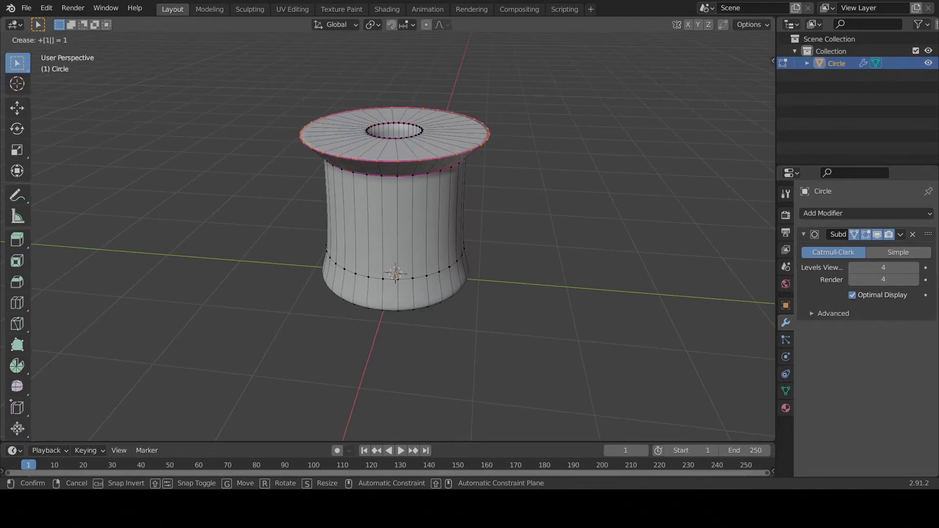
pyautogui.press('Return')
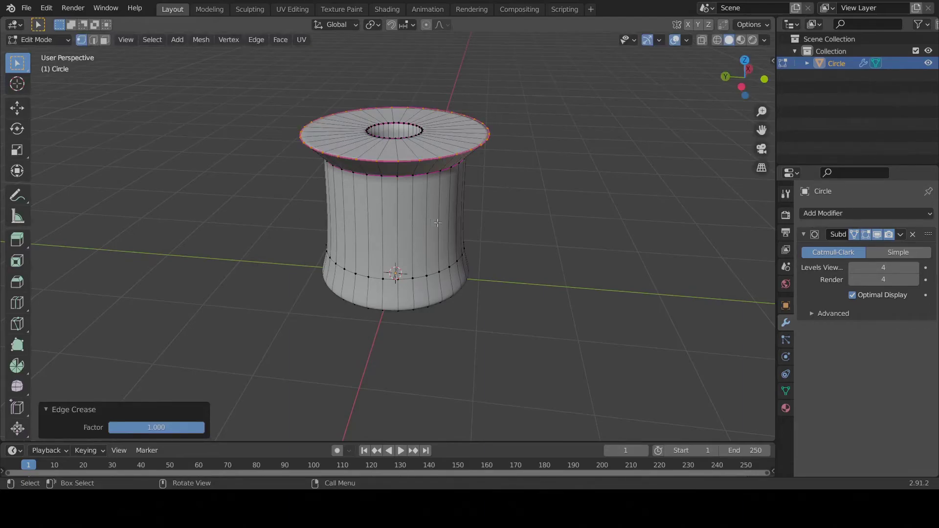
pyautogui.moveTo(438, 223); pyautogui.dragTo(505, 233, button='middle')
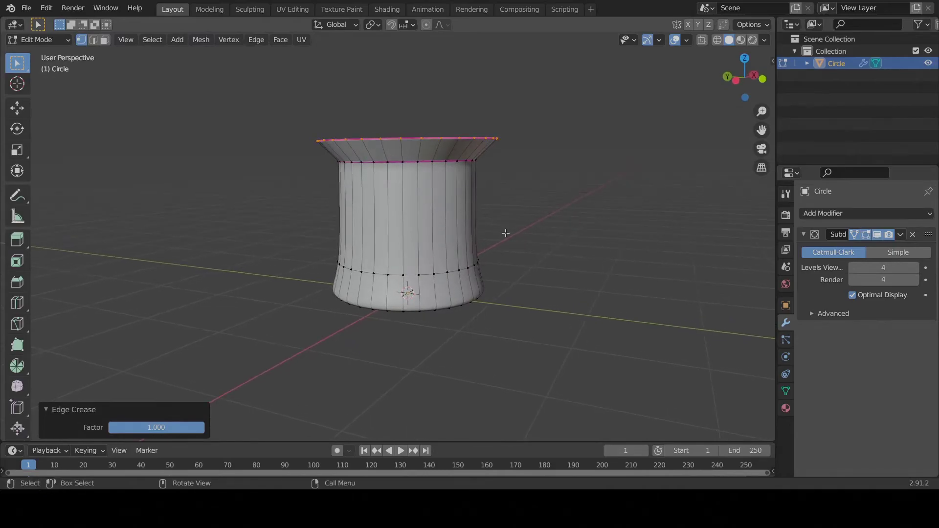
pyautogui.click(503, 237)
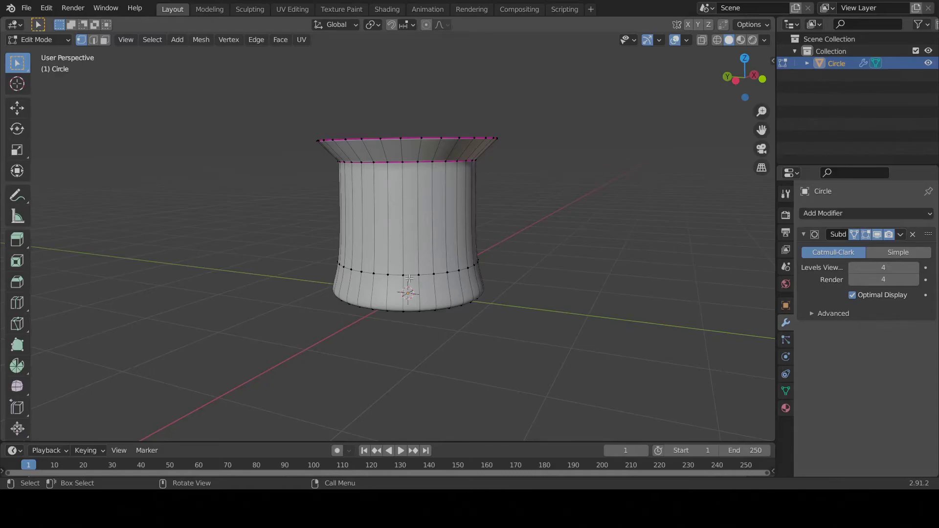
# Circle-select the vertices all around the lower middle loop, set their edge crease to 1 and clear the selection.
pyautogui.press('c')
pyautogui.moveTo(330, 259)
pyautogui.mouseDown()
pyautogui.moveTo(391, 278)
pyautogui.moveTo(458, 267)
pyautogui.mouseUp()
pyautogui.press('Escape')
pyautogui.moveTo(458, 268); pyautogui.dragTo(308, 297, button='middle')
pyautogui.press('c')
pyautogui.moveTo(307, 297)
pyautogui.mouseDown()
pyautogui.moveTo(399, 319)
pyautogui.moveTo(474, 289)
pyautogui.mouseUp()
pyautogui.press('Escape')
pyautogui.moveTo(474, 289); pyautogui.dragTo(320, 279, button='middle')
pyautogui.press('c')
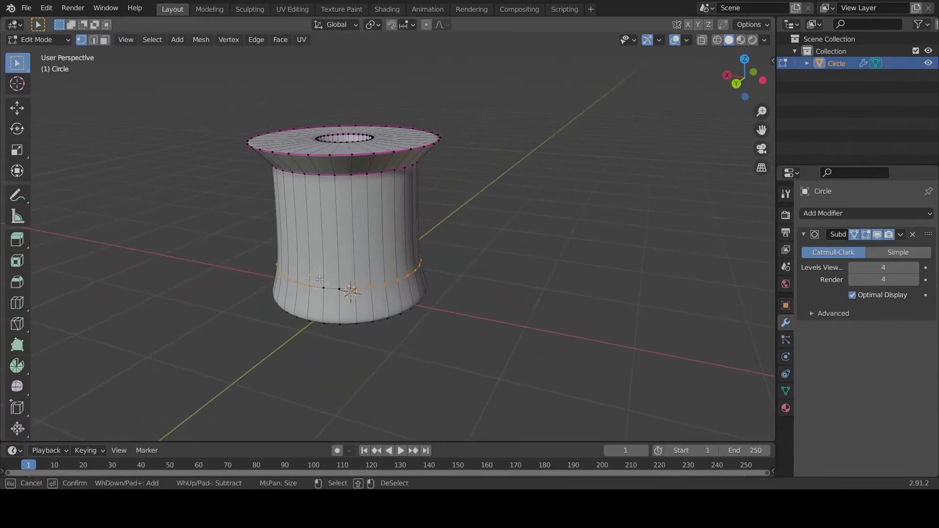
pyautogui.press('Escape')
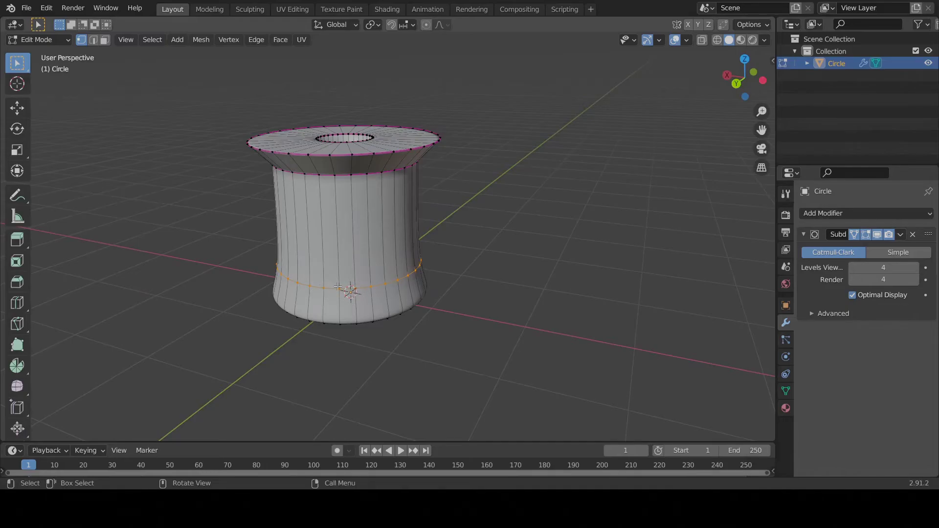
pyautogui.click(261, 41)
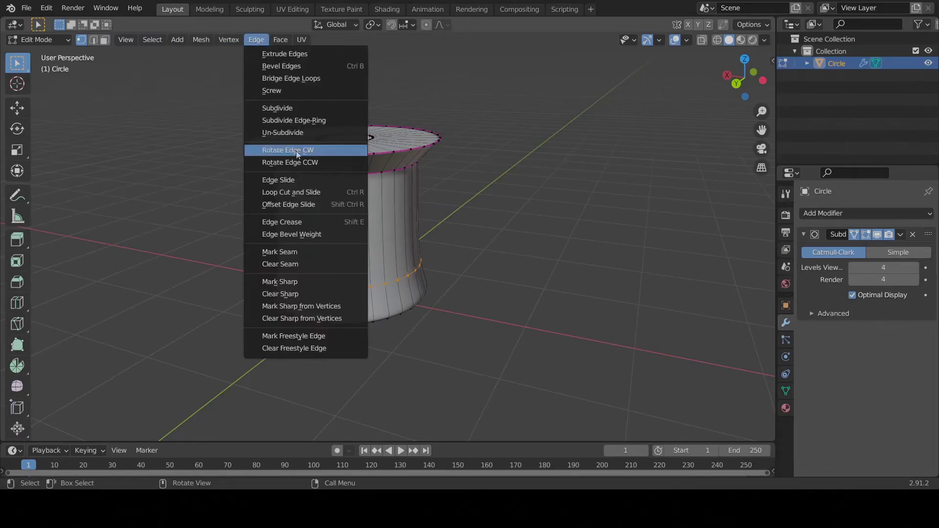
pyautogui.click(281, 221)
pyautogui.write('1')
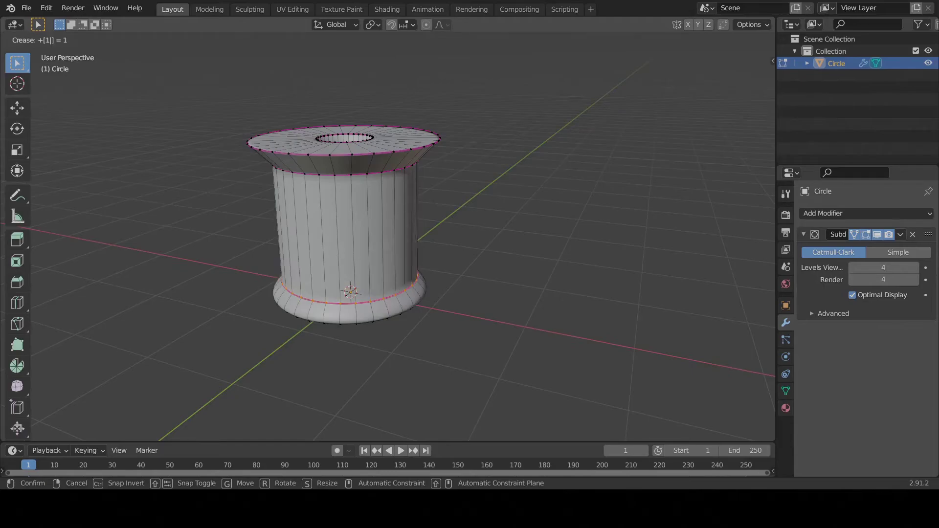
pyautogui.press('Return')
pyautogui.moveTo(334, 253); pyautogui.dragTo(342, 308, button='middle')
pyautogui.press('a')
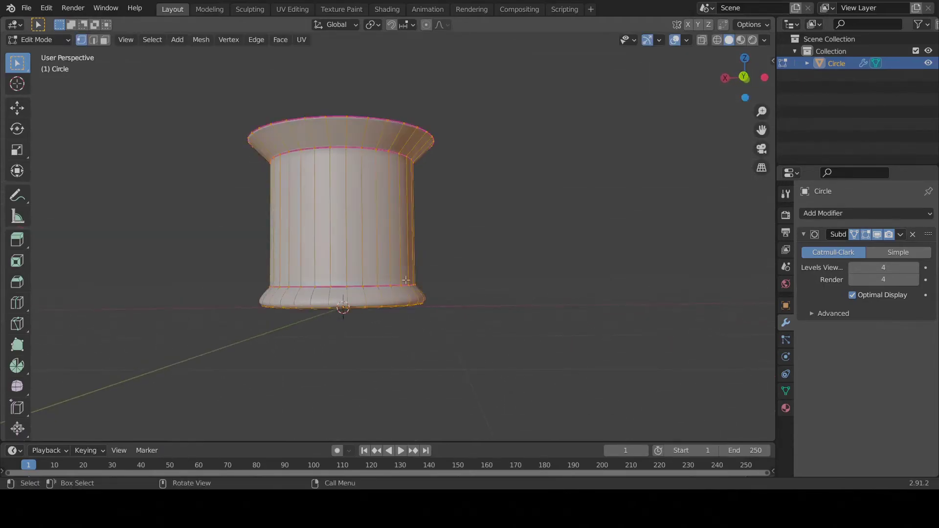
pyautogui.hotkey('alt', 'a')
# Circle-select the vertices around the spool's bottom outer rim, set their edge crease to 1 and clear the selection.
pyautogui.press('c')
pyautogui.moveTo(434, 300)
pyautogui.mouseDown(button='middle')
pyautogui.moveTo(431, 315)
pyautogui.moveTo(275, 330)
pyautogui.moveTo(384, 328)
pyautogui.mouseUp(button='middle')
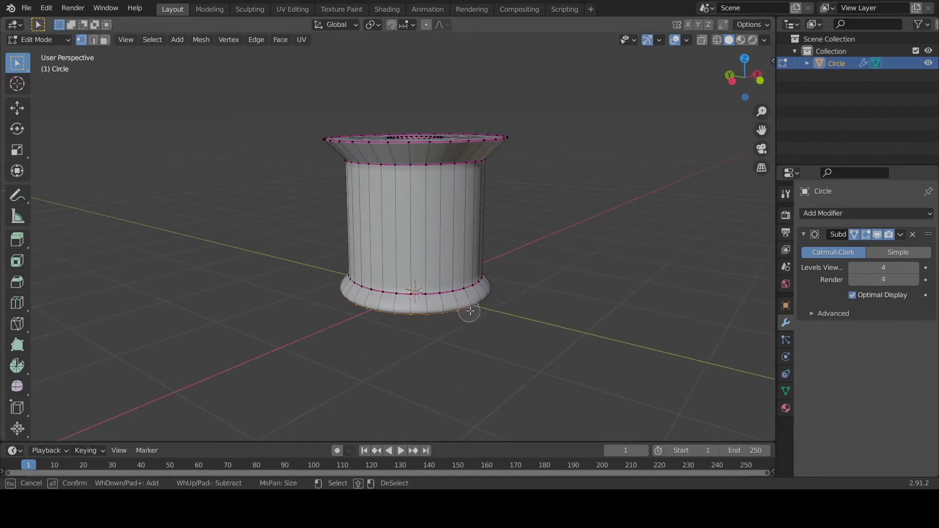
pyautogui.press('Escape')
pyautogui.moveTo(497, 300)
pyautogui.mouseDown(button='middle')
pyautogui.moveTo(368, 300)
pyautogui.moveTo(338, 323)
pyautogui.mouseUp(button='middle')
pyautogui.press('c')
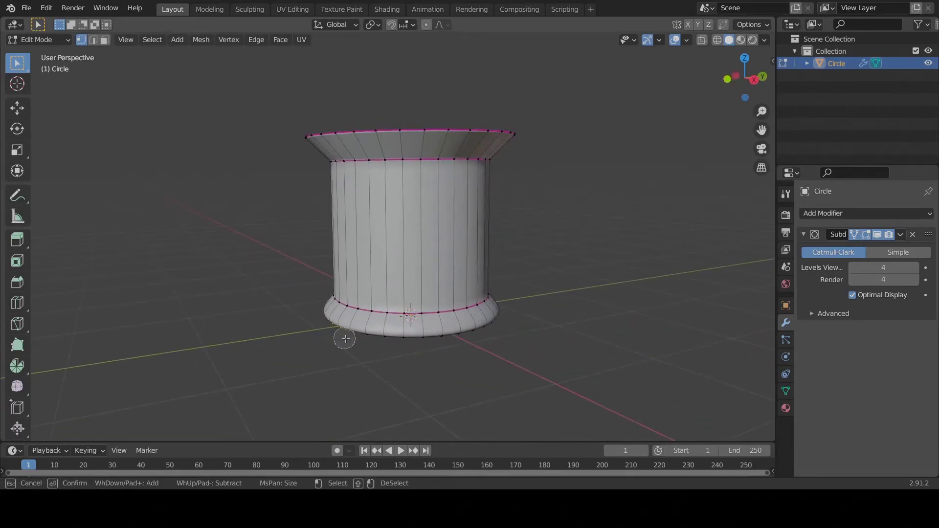
pyautogui.moveTo(475, 329); pyautogui.dragTo(289, 330, button='middle')
pyautogui.moveTo(288, 330); pyautogui.dragTo(391, 323)
pyautogui.press('Escape')
pyautogui.click(260, 43)
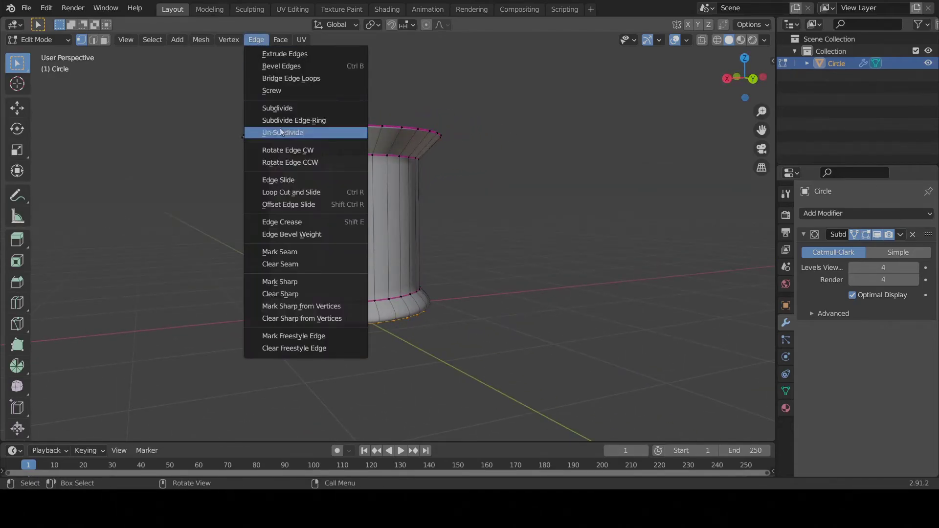
pyautogui.click(306, 222)
pyautogui.press('1')
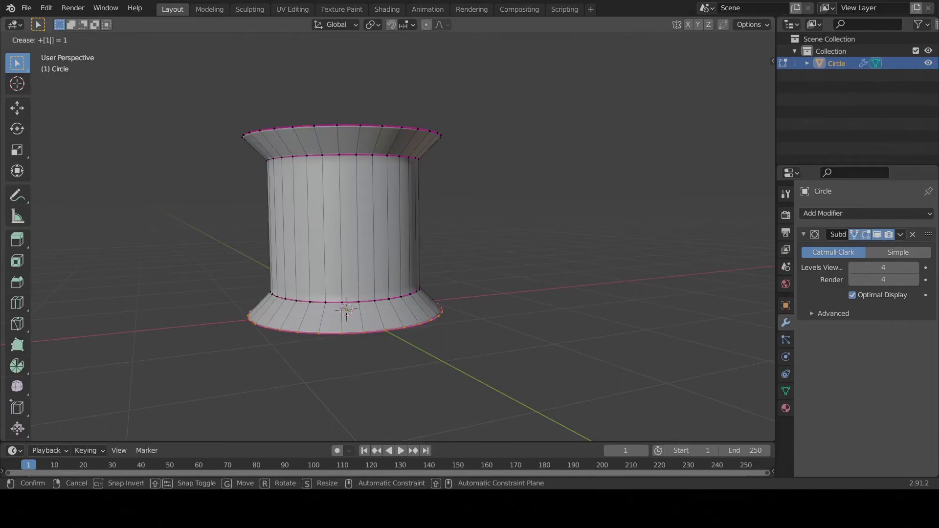
pyautogui.press('Return')
pyautogui.moveTo(379, 279); pyautogui.dragTo(466, 147, button='middle')
pyautogui.click(375, 183)
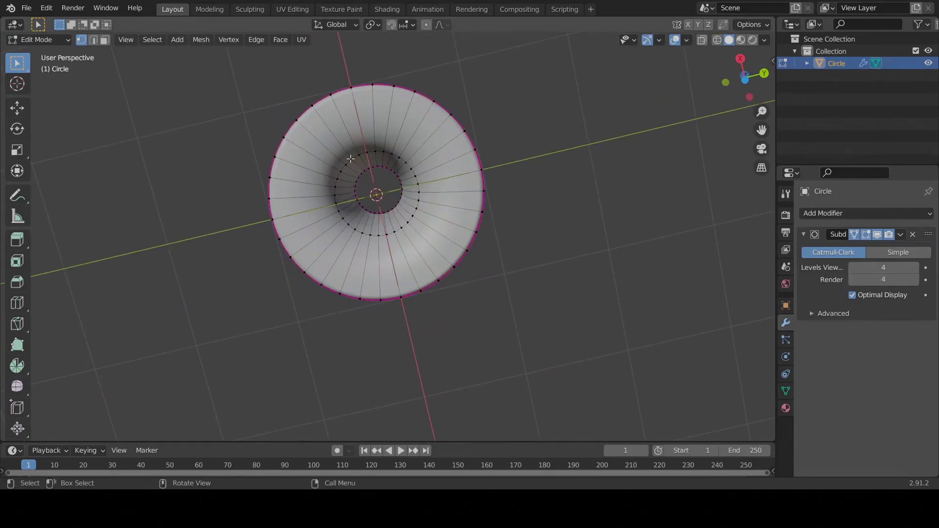
# Circle-select the vertices around the rim of the spool's bottom hole, set their edge crease to 1 and return to Object Mode.
pyautogui.press('c')
pyautogui.moveTo(353, 159)
pyautogui.mouseDown()
pyautogui.moveTo(360, 177)
pyautogui.moveTo(337, 170)
pyautogui.moveTo(339, 206)
pyautogui.moveTo(362, 234)
pyautogui.moveTo(395, 237)
pyautogui.moveTo(416, 215)
pyautogui.moveTo(419, 181)
pyautogui.moveTo(407, 151)
pyautogui.moveTo(377, 142)
pyautogui.moveTo(362, 149)
pyautogui.moveTo(363, 182)
pyautogui.mouseUp()
pyautogui.rightClick(362, 182)
pyautogui.moveTo(362, 182)
pyautogui.mouseDown(button='middle')
pyautogui.moveTo(403, 343)
pyautogui.moveTo(360, 249)
pyautogui.mouseUp(button='middle')
pyautogui.press('c')
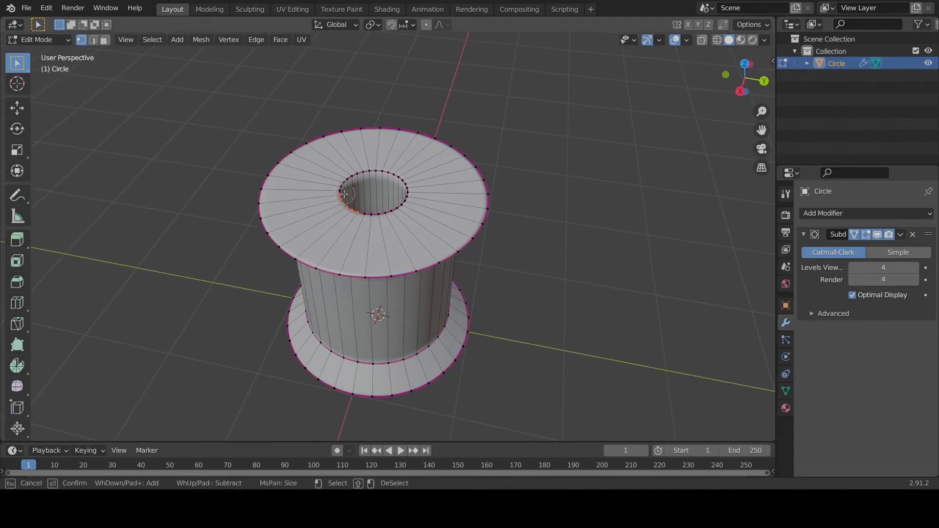
pyautogui.moveTo(337, 170)
pyautogui.mouseDown()
pyautogui.moveTo(375, 222)
pyautogui.moveTo(402, 213)
pyautogui.mouseUp()
pyautogui.press('Escape')
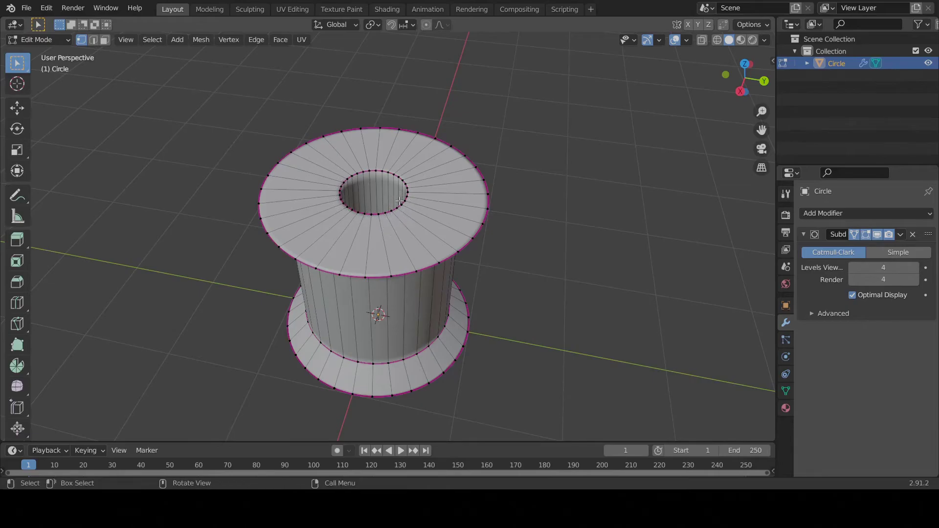
pyautogui.moveTo(404, 294)
pyautogui.mouseDown(button='middle')
pyautogui.moveTo(413, 252)
pyautogui.moveTo(383, 155)
pyautogui.mouseUp(button='middle')
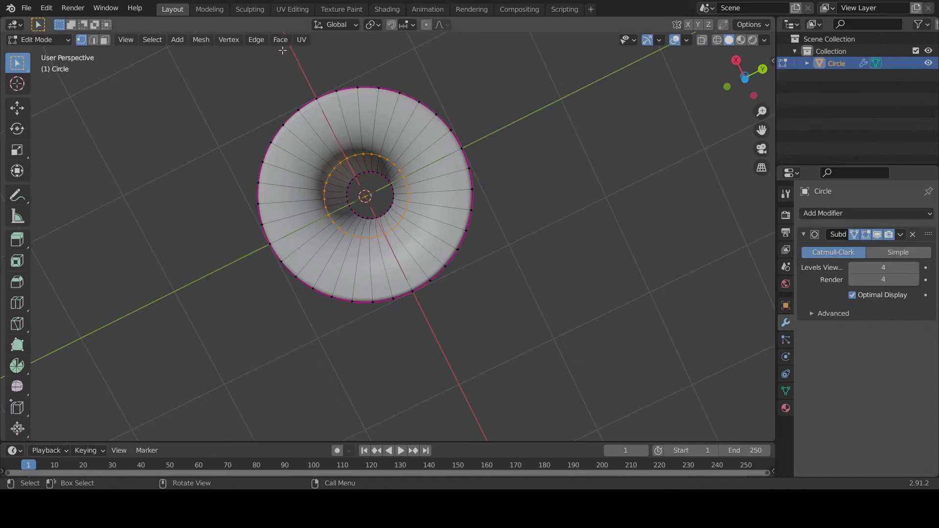
pyautogui.click(256, 40)
pyautogui.click(293, 222)
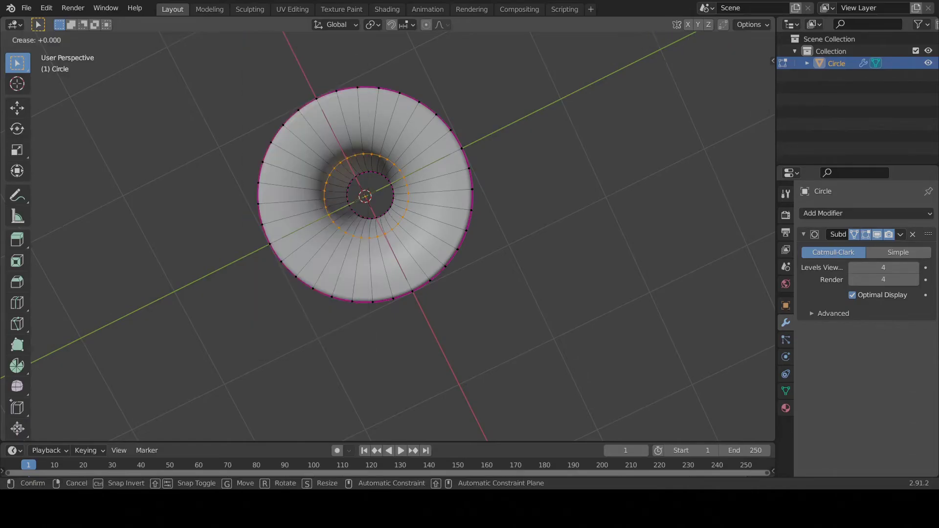
pyautogui.write('1')
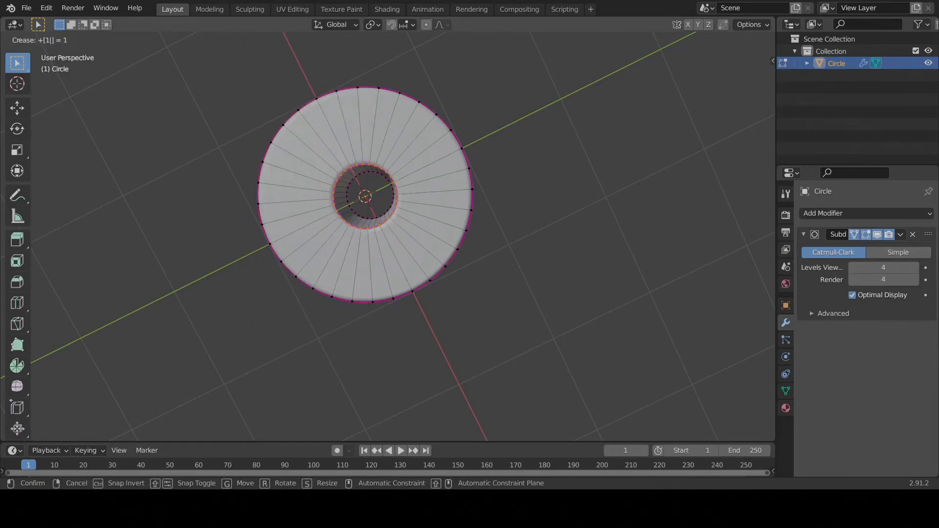
pyautogui.press('Return')
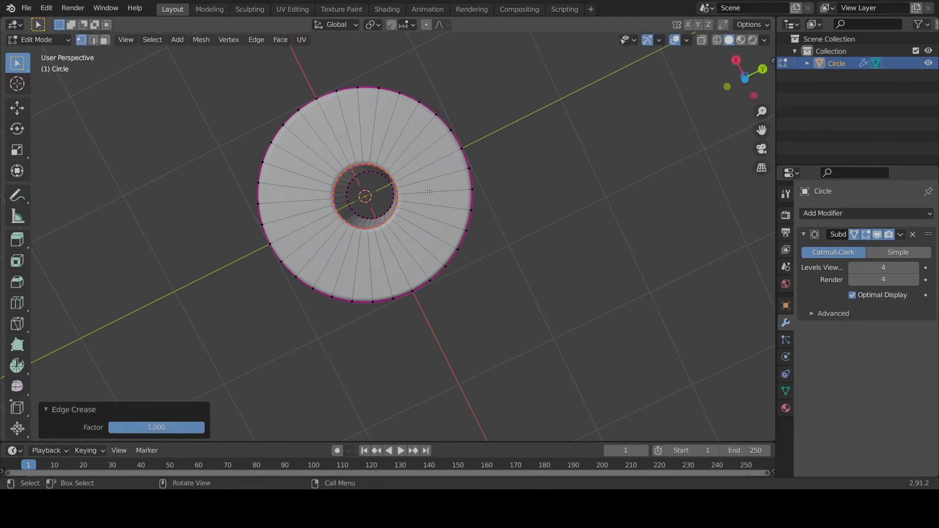
pyautogui.moveTo(428, 190); pyautogui.dragTo(458, 332, button='middle')
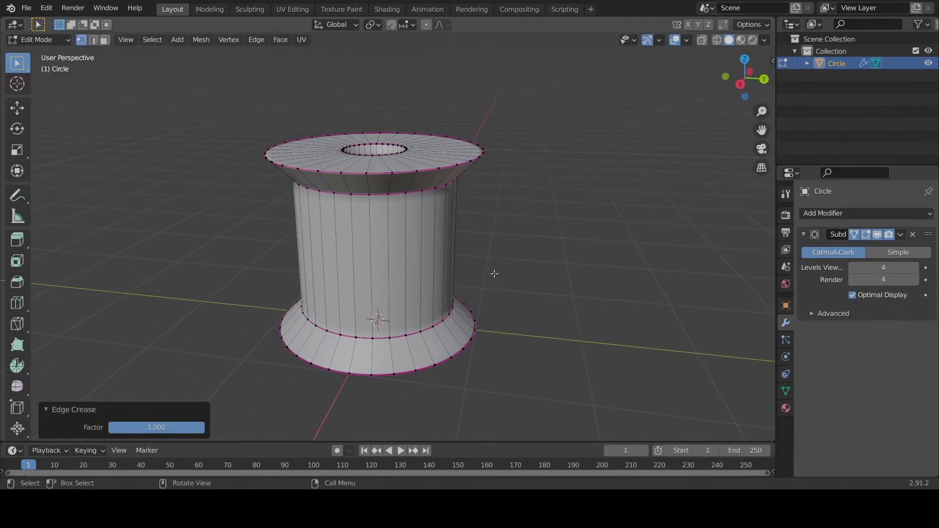
pyautogui.press('Tab')
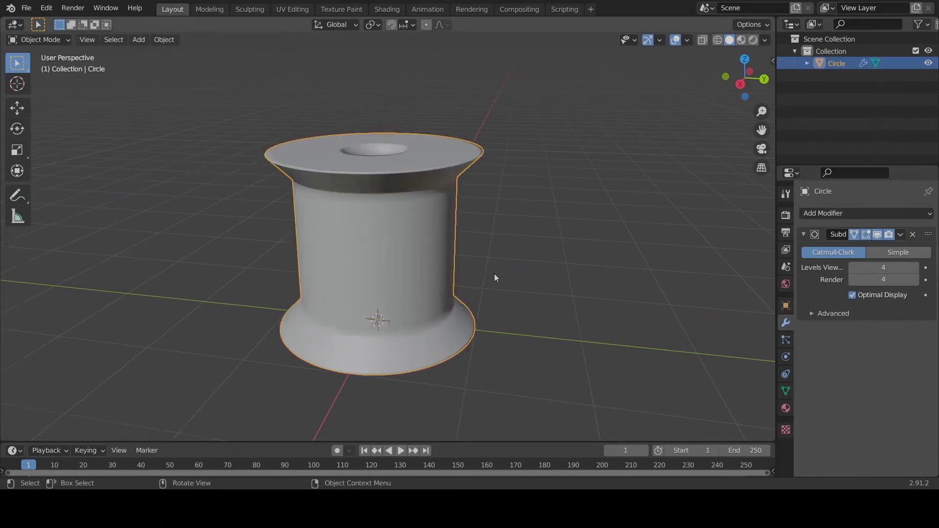
# Give the spool a new material with a darkened, muted tan base color and show it in Material Preview shading.
pyautogui.scroll(-4, 462, 254)
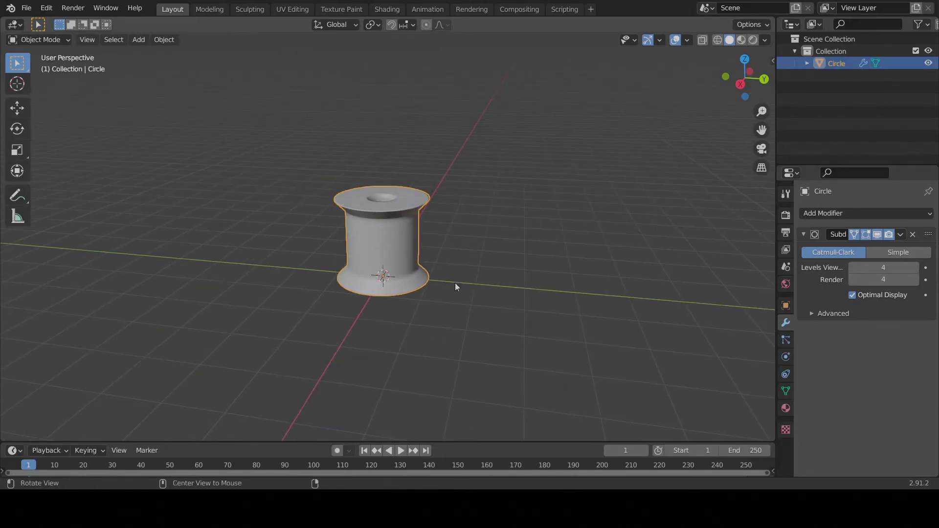
pyautogui.moveTo(455, 283)
pyautogui.mouseDown(button='middle')
pyautogui.moveTo(440, 198)
pyautogui.moveTo(450, 284)
pyautogui.mouseUp(button='middle')
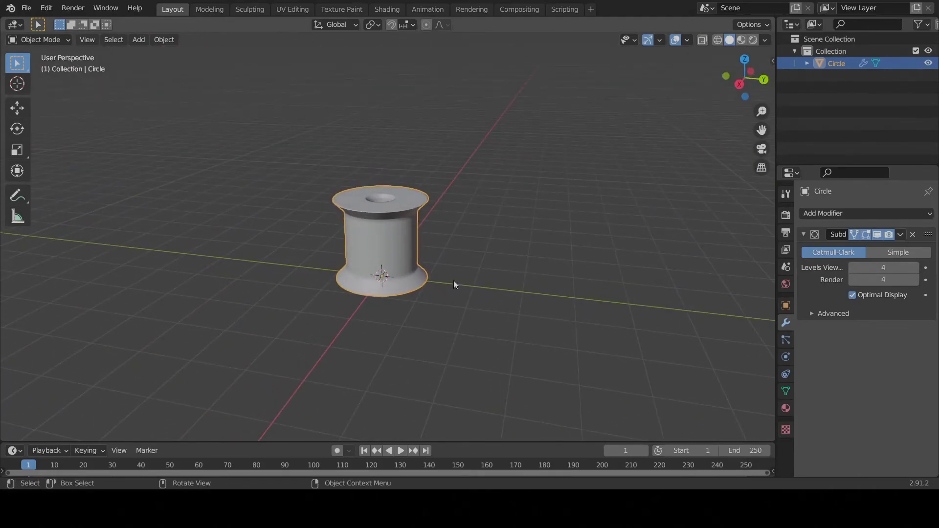
pyautogui.click(786, 411)
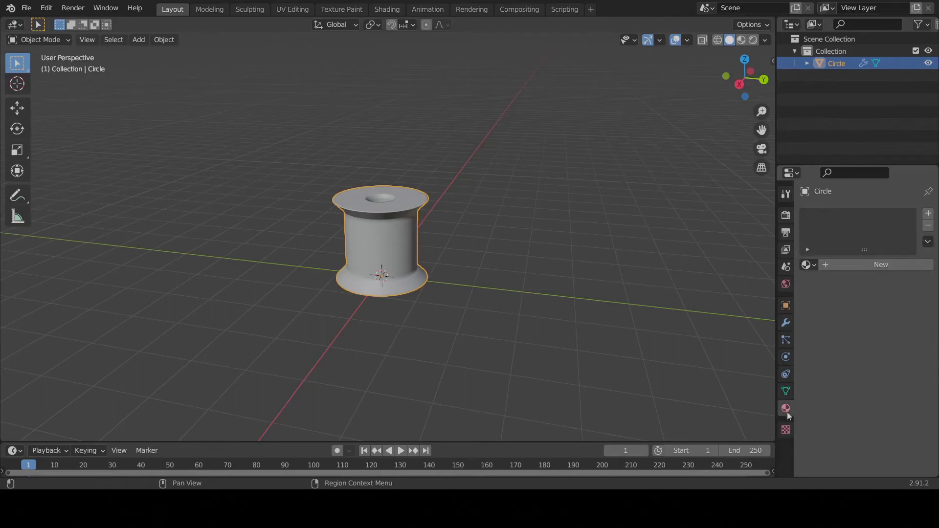
pyautogui.click(862, 266)
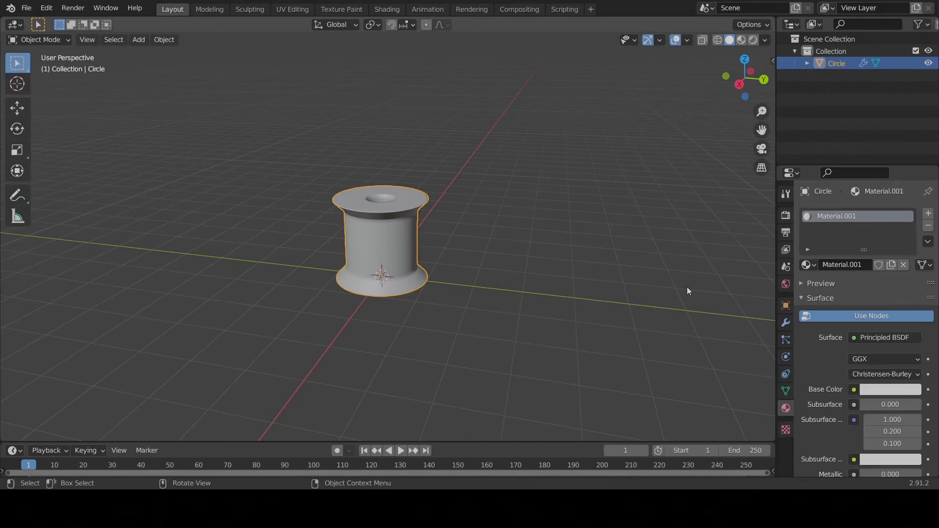
pyautogui.click(900, 390)
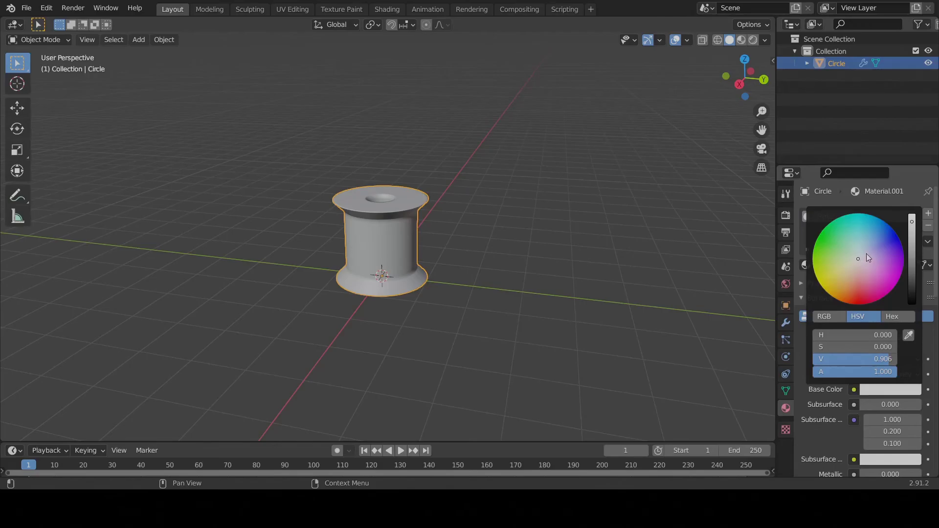
pyautogui.moveTo(867, 254); pyautogui.dragTo(846, 282)
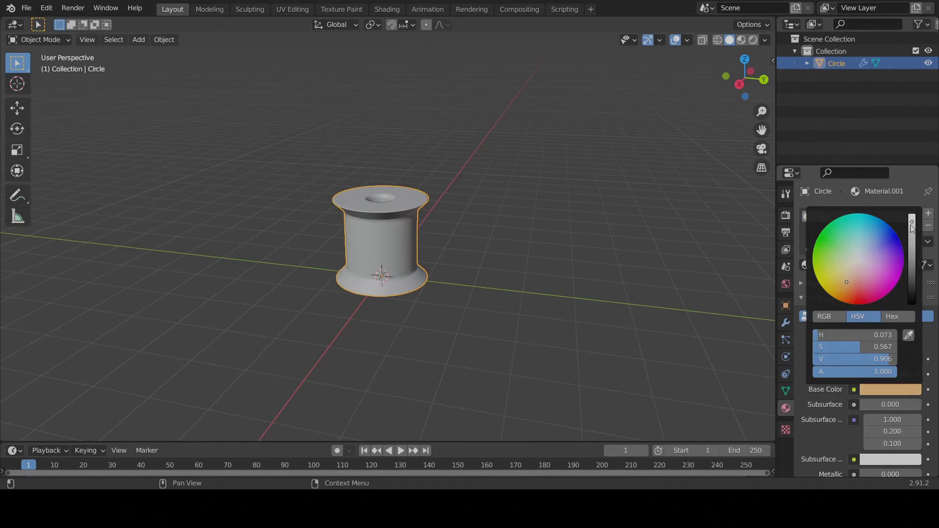
pyautogui.moveTo(913, 225)
pyautogui.mouseDown()
pyautogui.moveTo(912, 257)
pyautogui.moveTo(912, 219)
pyautogui.moveTo(912, 249)
pyautogui.mouseUp()
pyautogui.click(850, 273)
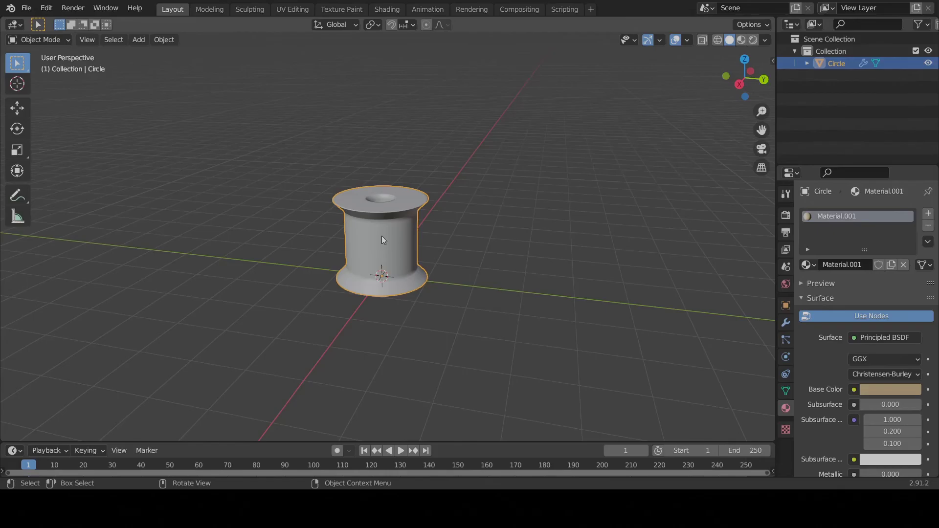
pyautogui.press('z')
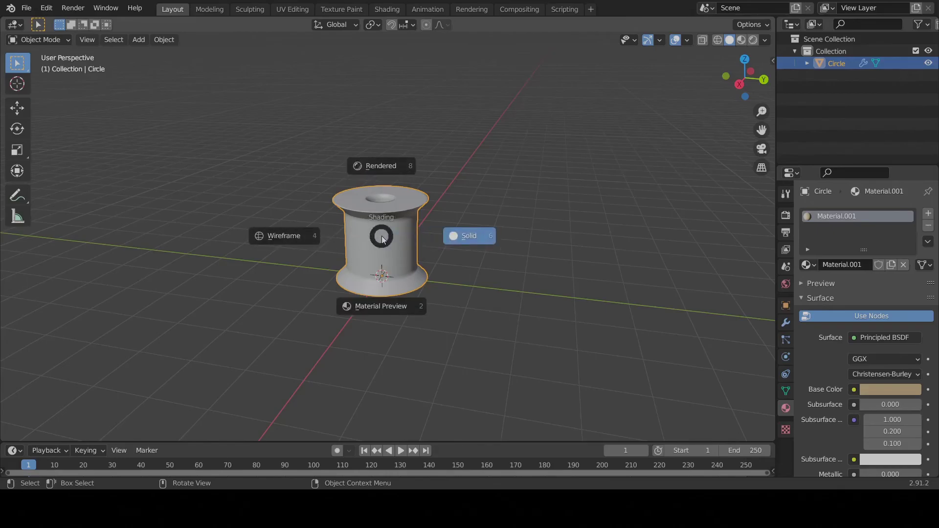
pyautogui.click(386, 306)
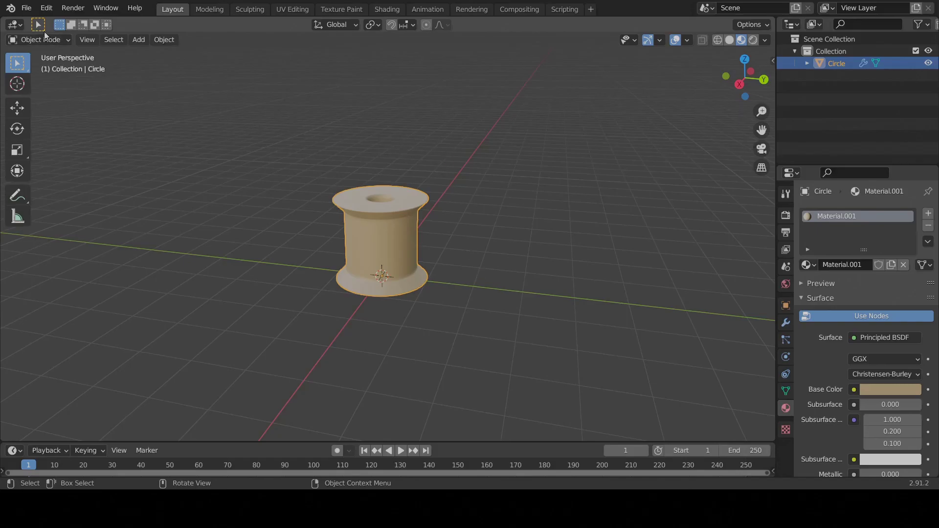
# Open the list of file operations for the spool project.
pyautogui.click(27, 9)
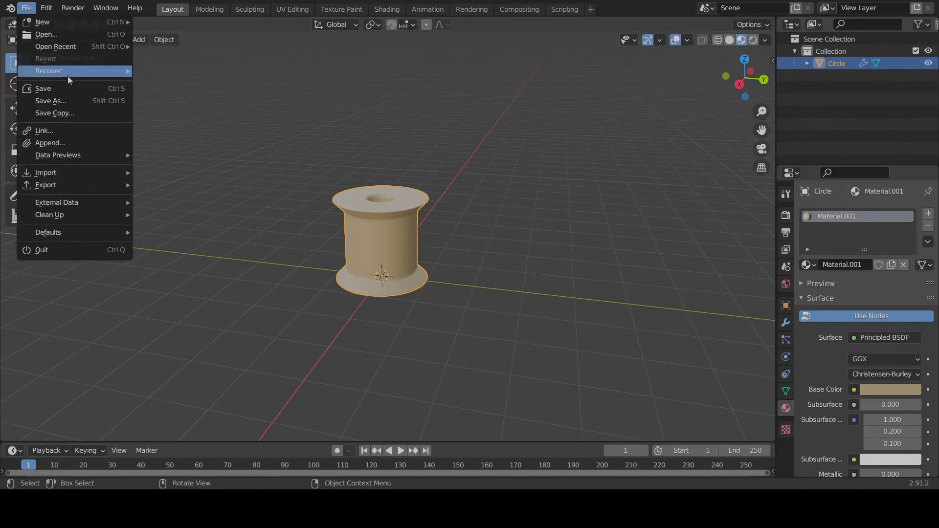